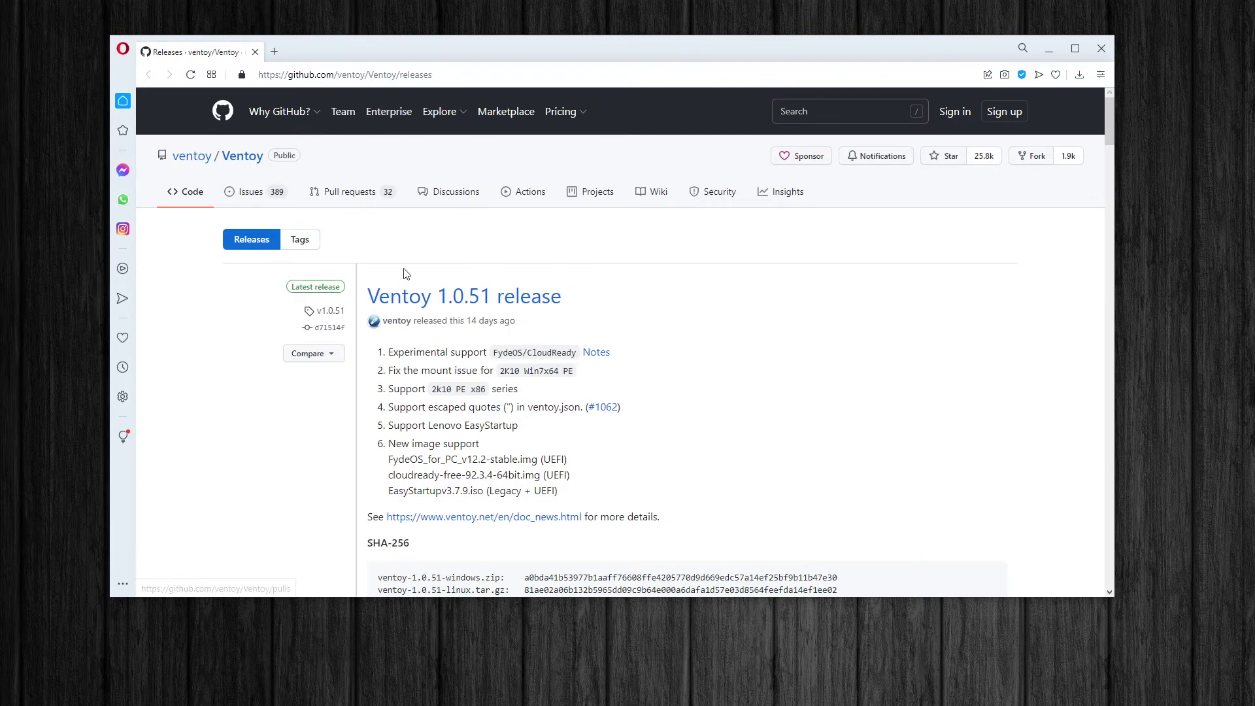
Scroll to the 1.0.51 release assets, then move aside and minimize the Opera browser.
scroll(696, 316, "down", 5)
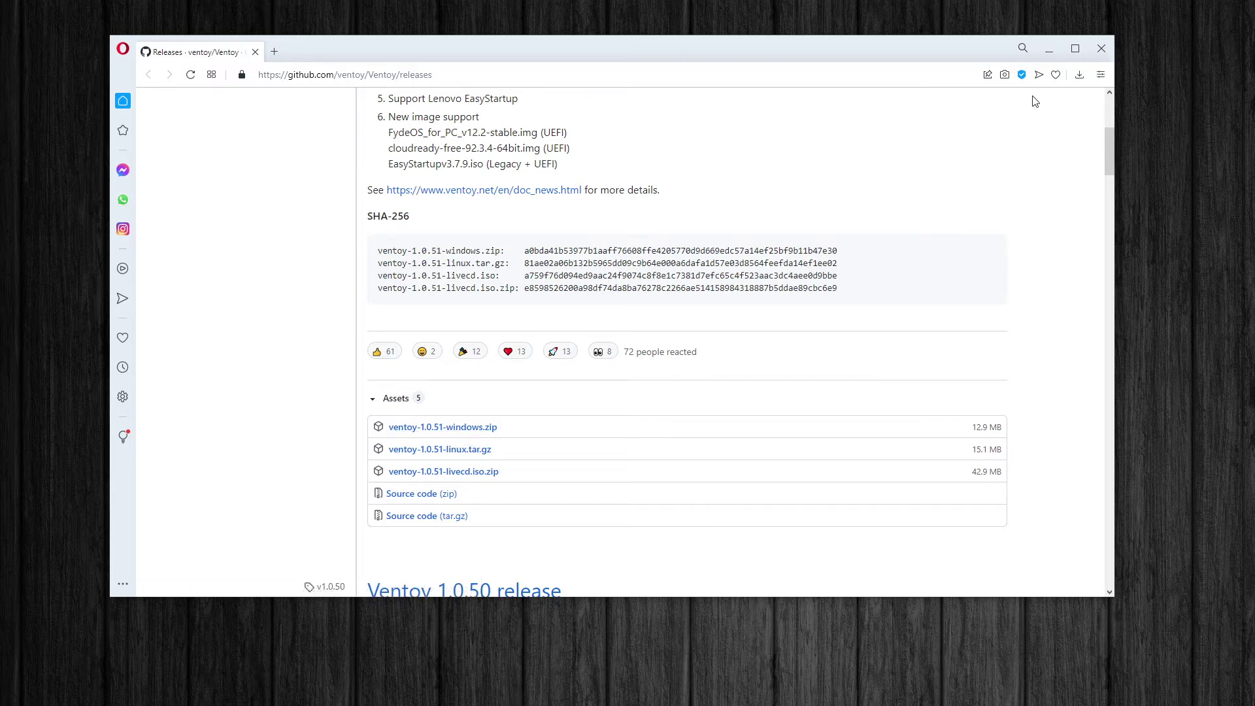
left_click_drag(896, 56, 1049, 68)
left_click(1201, 60)
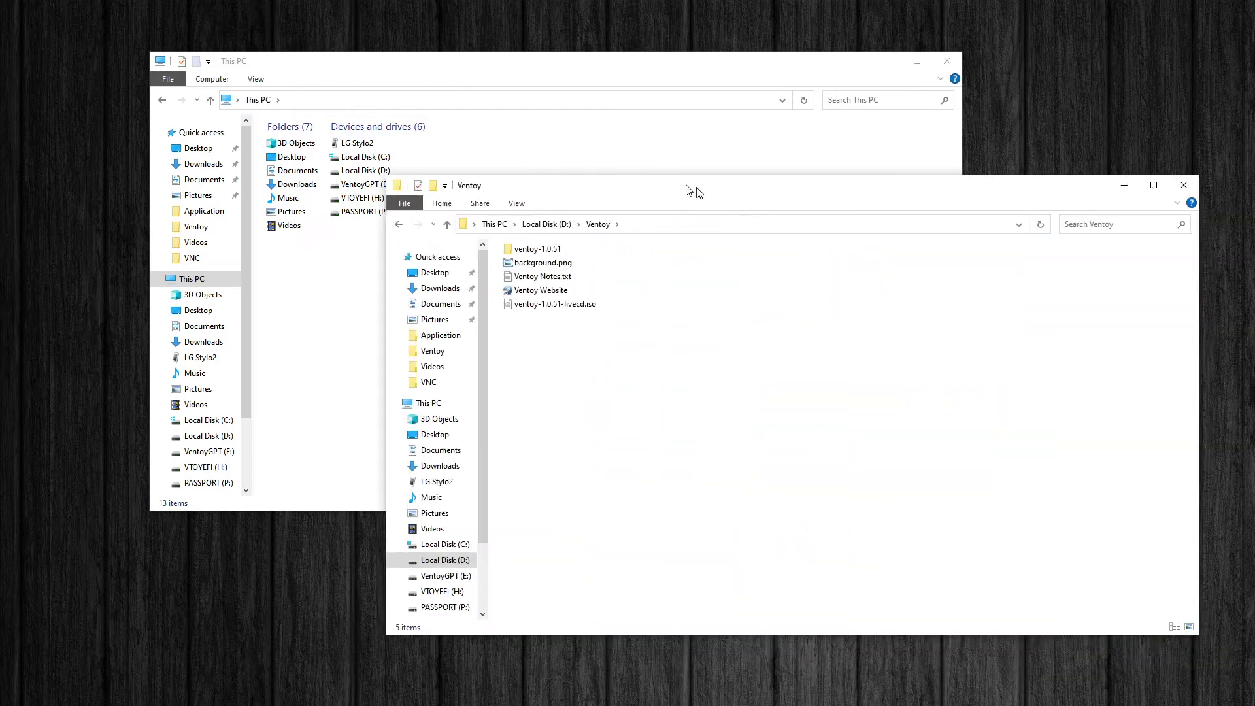
Place the D:\Ventoy window beside This PC and open the ventoy-1.0.51 folder.
left_click_drag(653, 180, 604, 179)
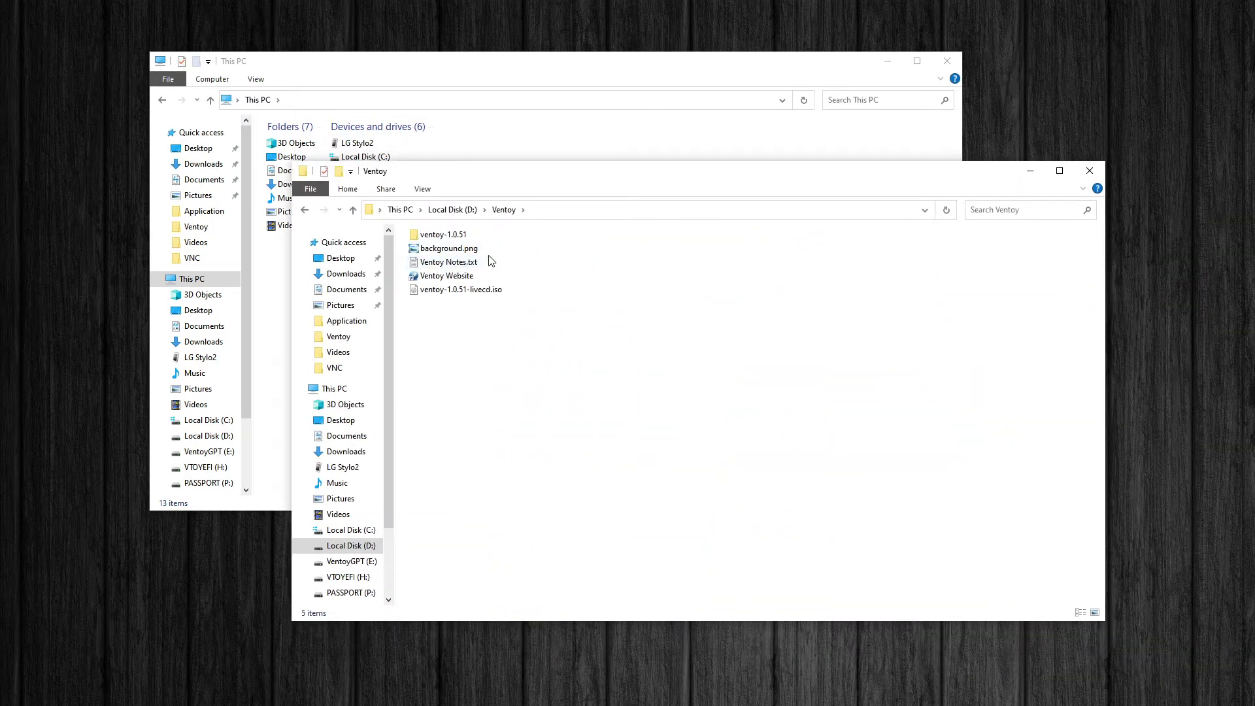
mouse_move(456, 241)
double_click(451, 234)
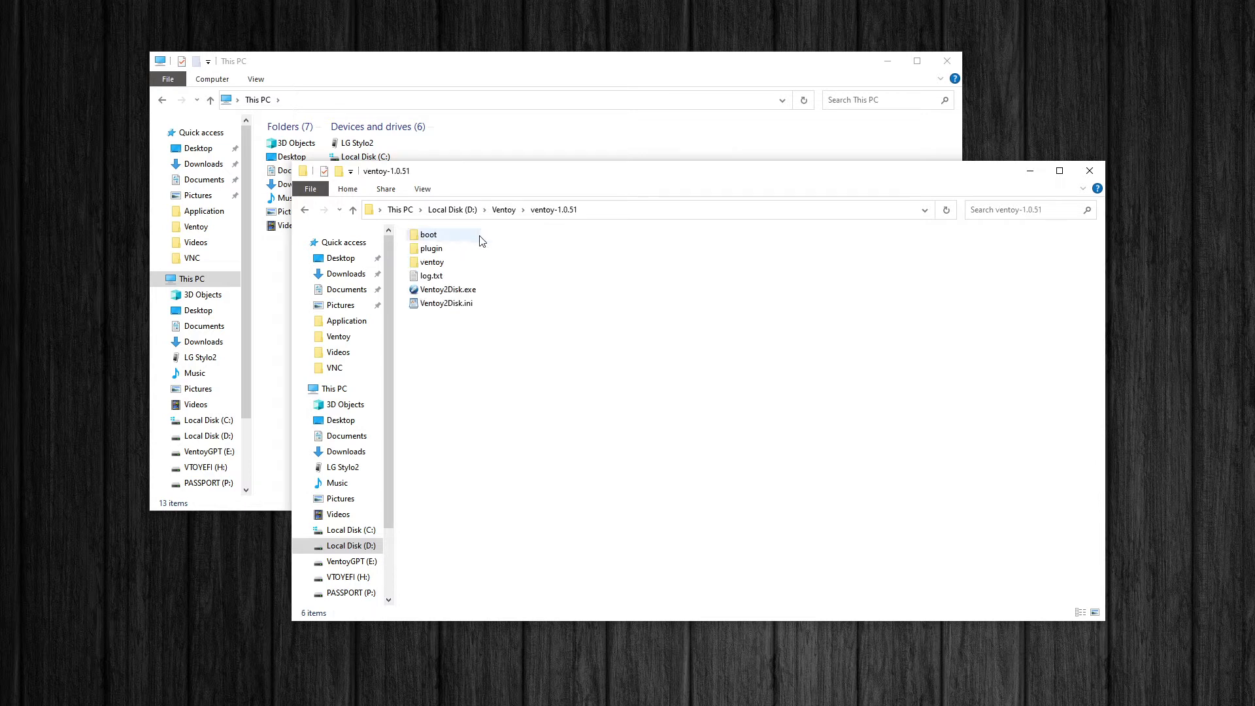
Run Ventoy2Disk.exe as administrator and move its window to the centre.
right_click(461, 294)
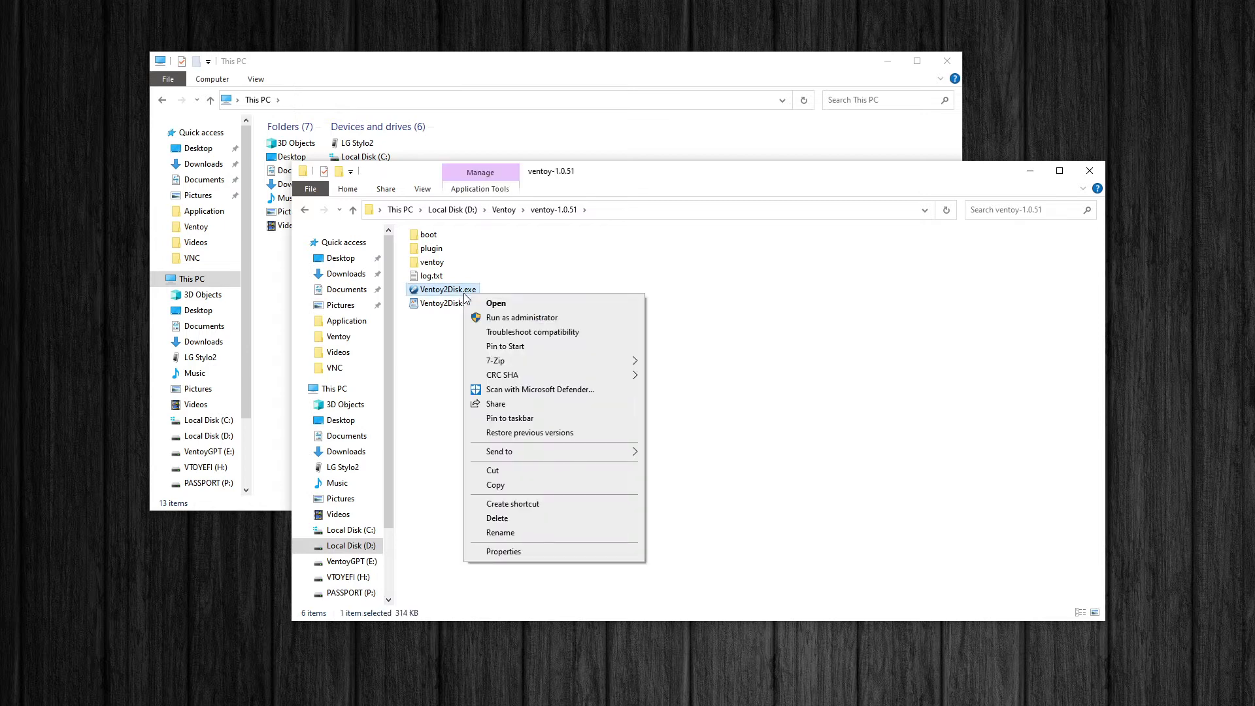
left_click(557, 318)
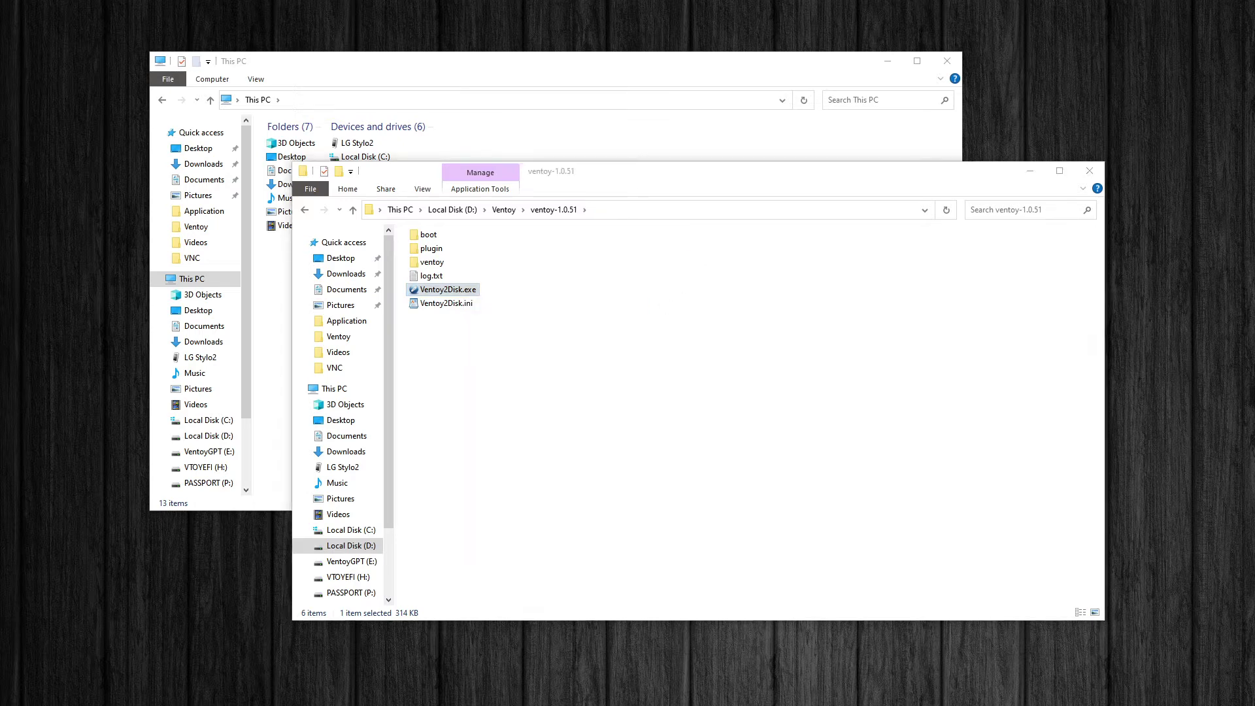
left_click_drag(1037, 161, 626, 172)
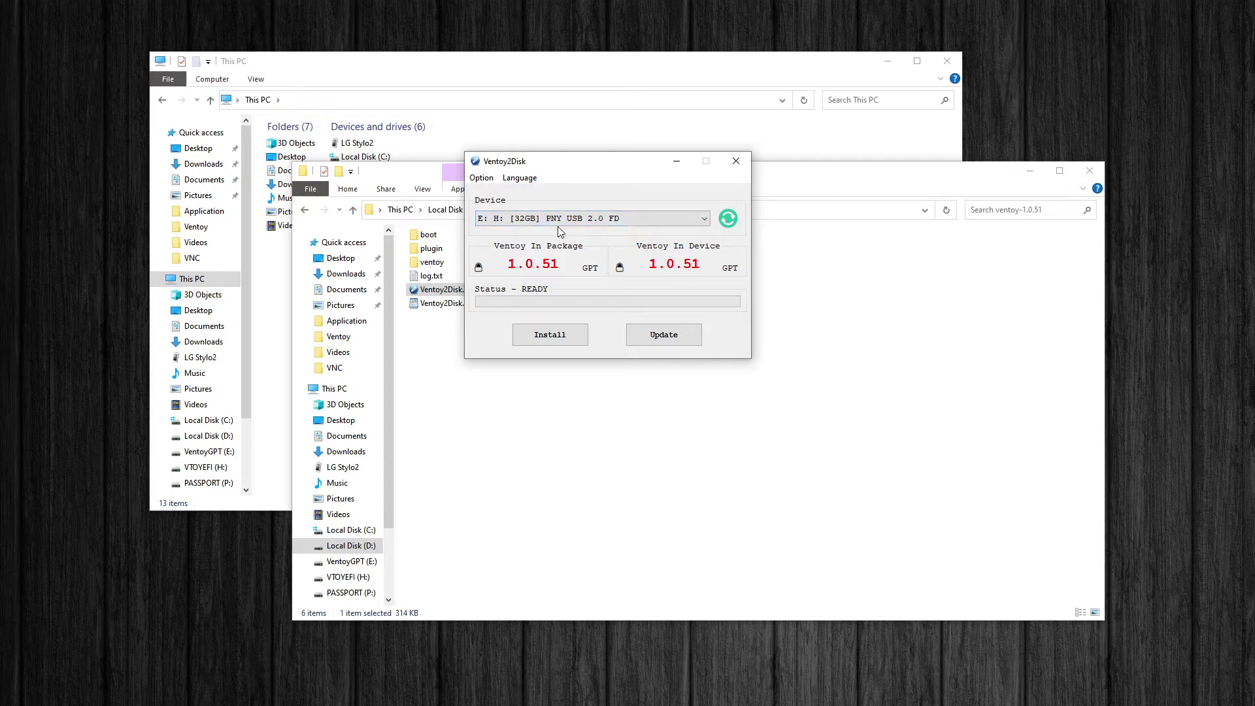
Check the Option menu for Secure Boot Support and GPT partition style in Ventoy2Disk.
left_click(481, 178)
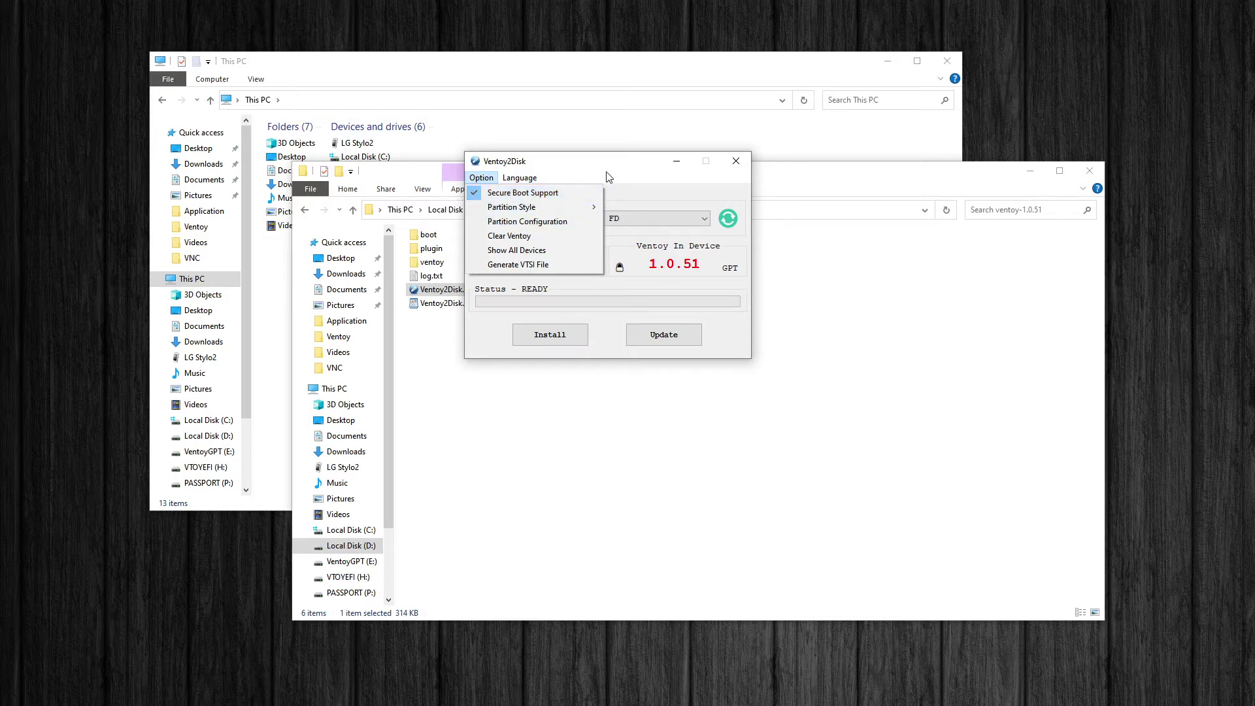
mouse_move(569, 213)
Close Ventoy2Disk without installing and select VentoyGPT (E:) in This PC.
left_click(736, 161)
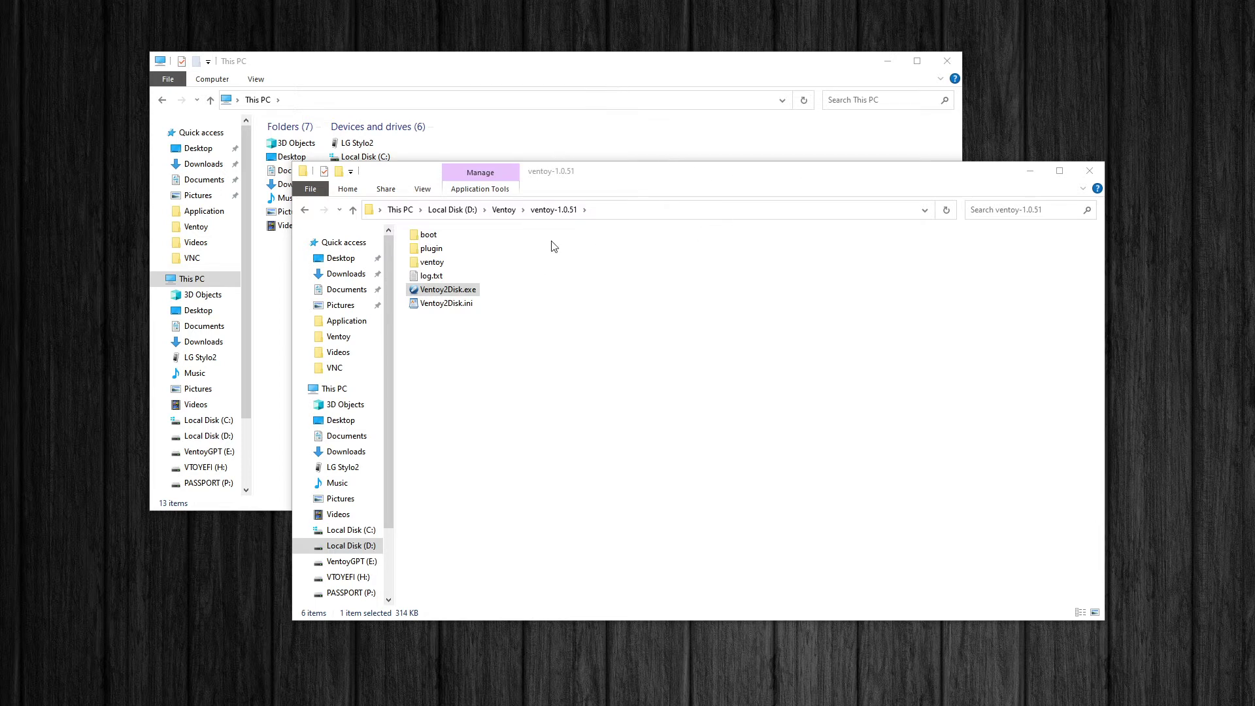
left_click(638, 82)
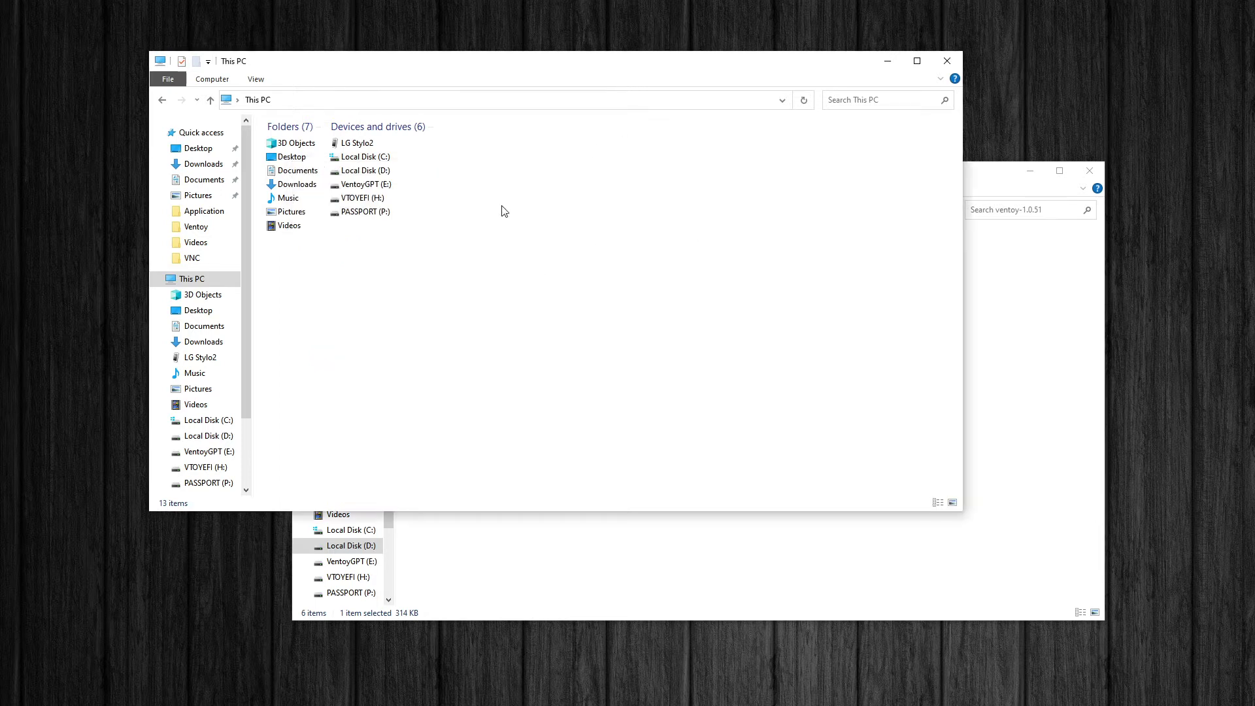
left_click(378, 188)
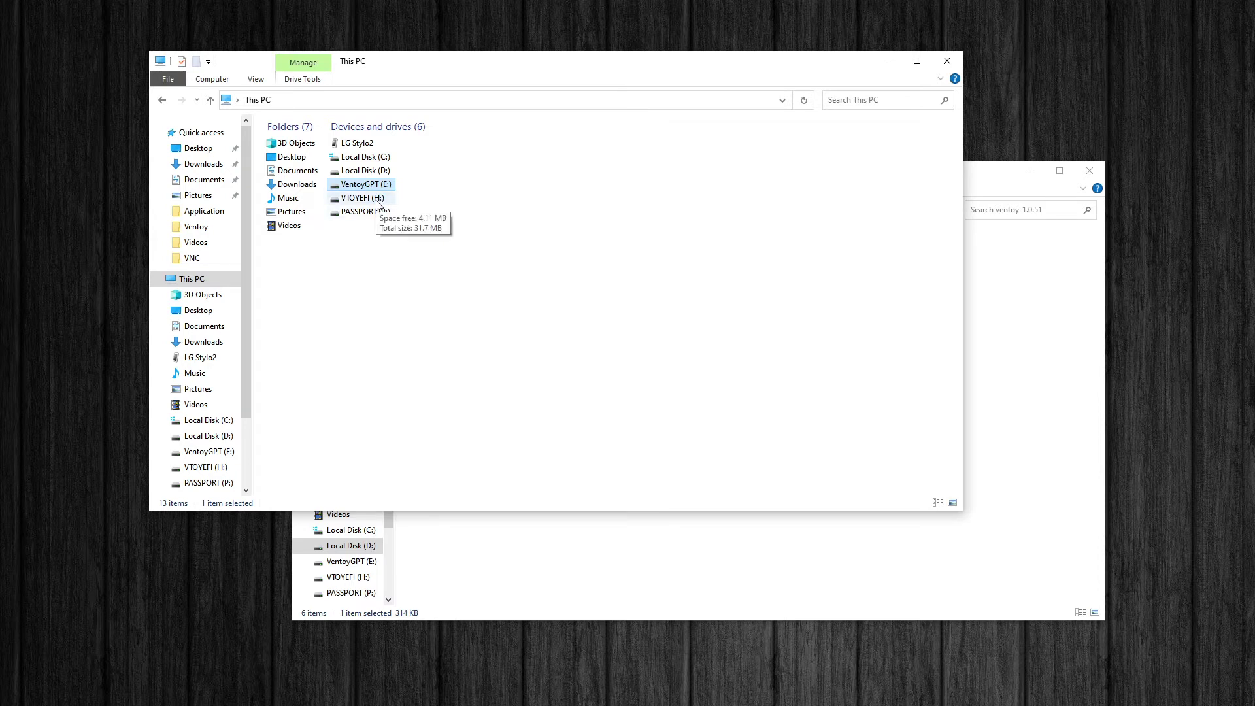
Browse VTOYEFI (H:) into grub\themes\ventoy to view background.png and theme.txt.
double_click(378, 202)
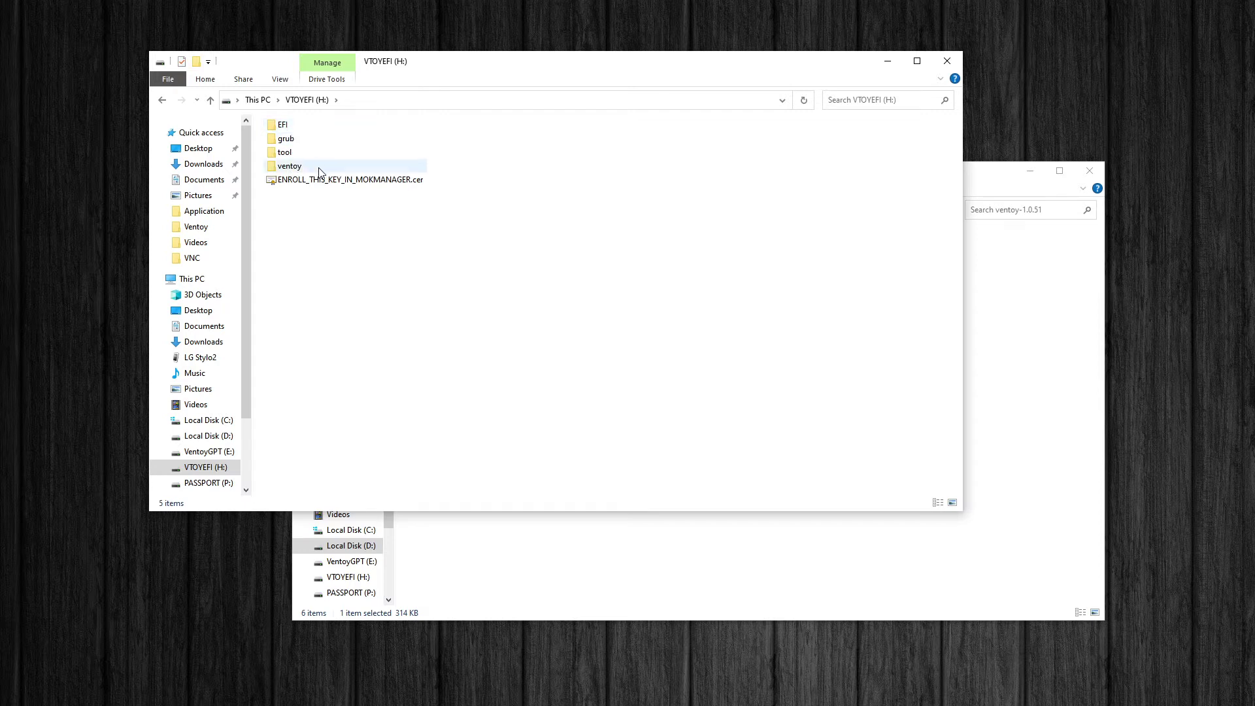
double_click(292, 140)
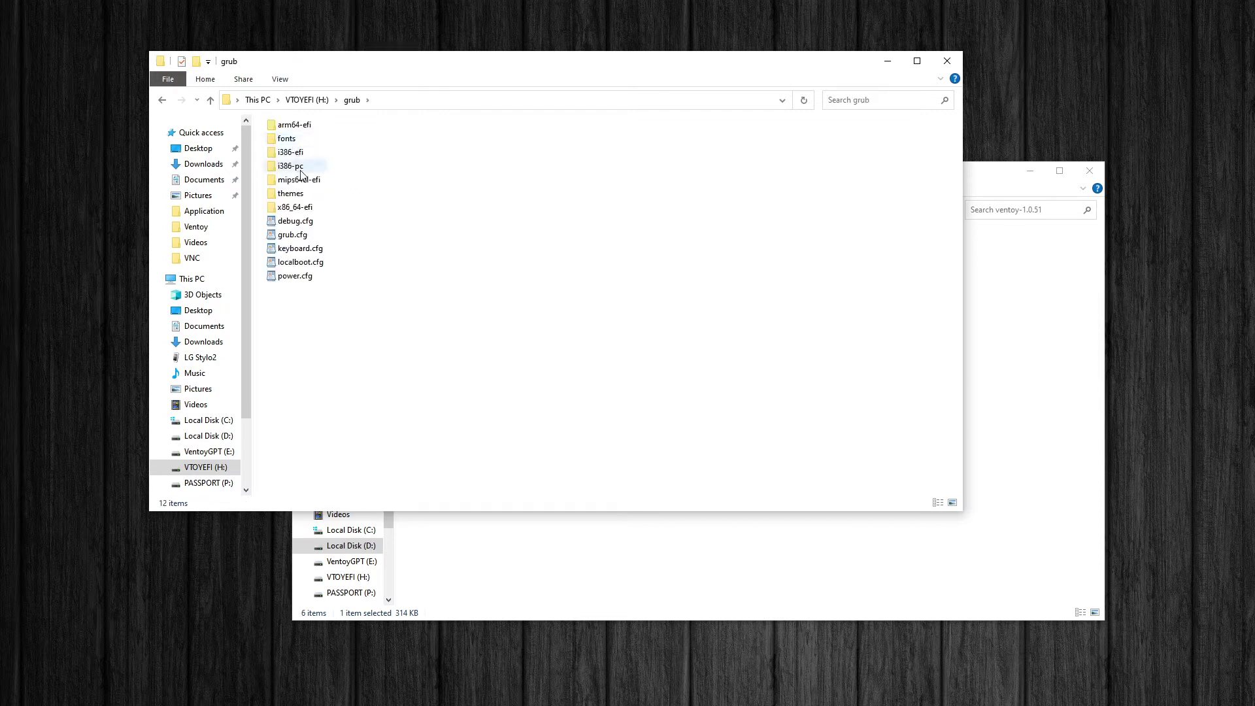
double_click(294, 193)
double_click(290, 125)
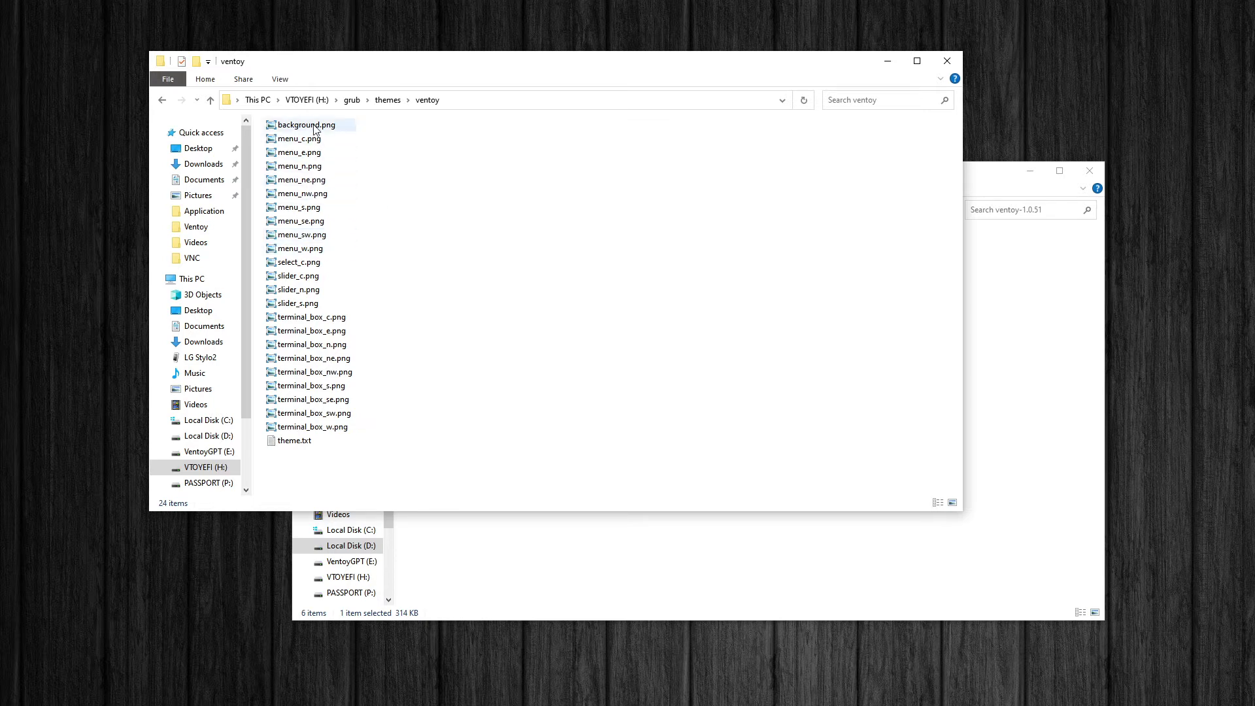
mouse_move(317, 129)
Go back to This PC and select VentoyGPT (E:) to compare it with VTOYEFI (H:).
left_click(262, 100)
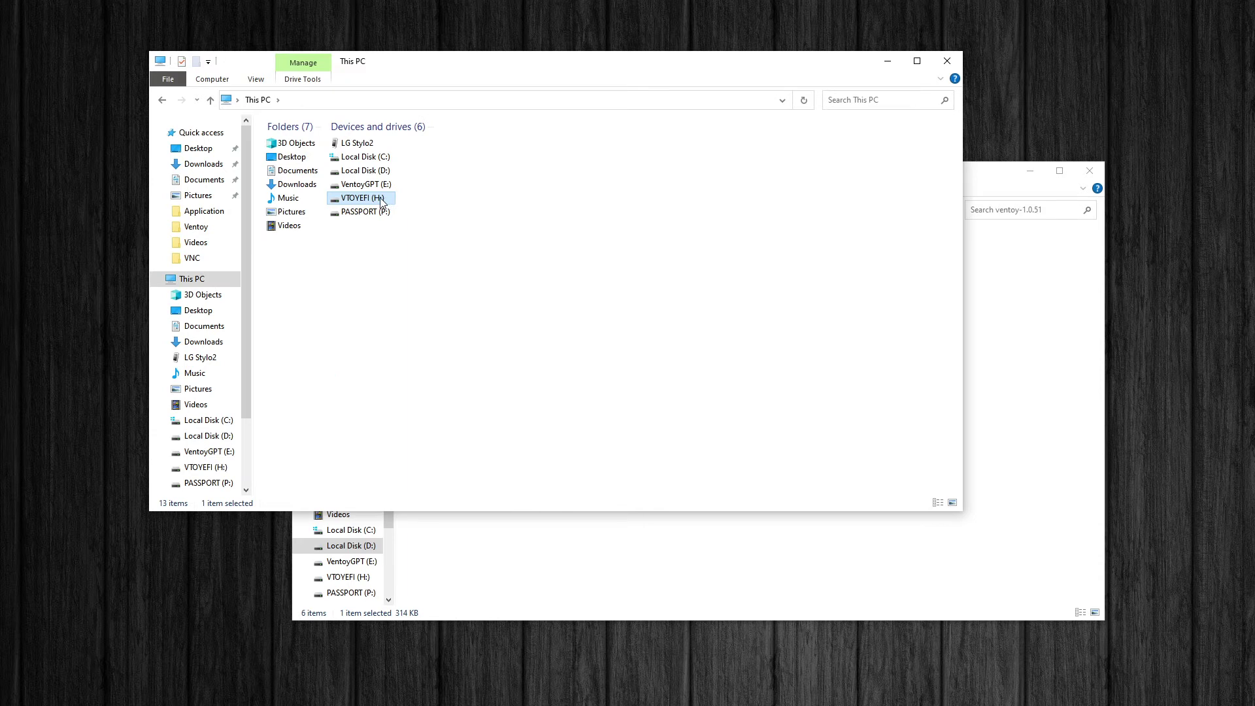
mouse_move(379, 204)
left_click(379, 187)
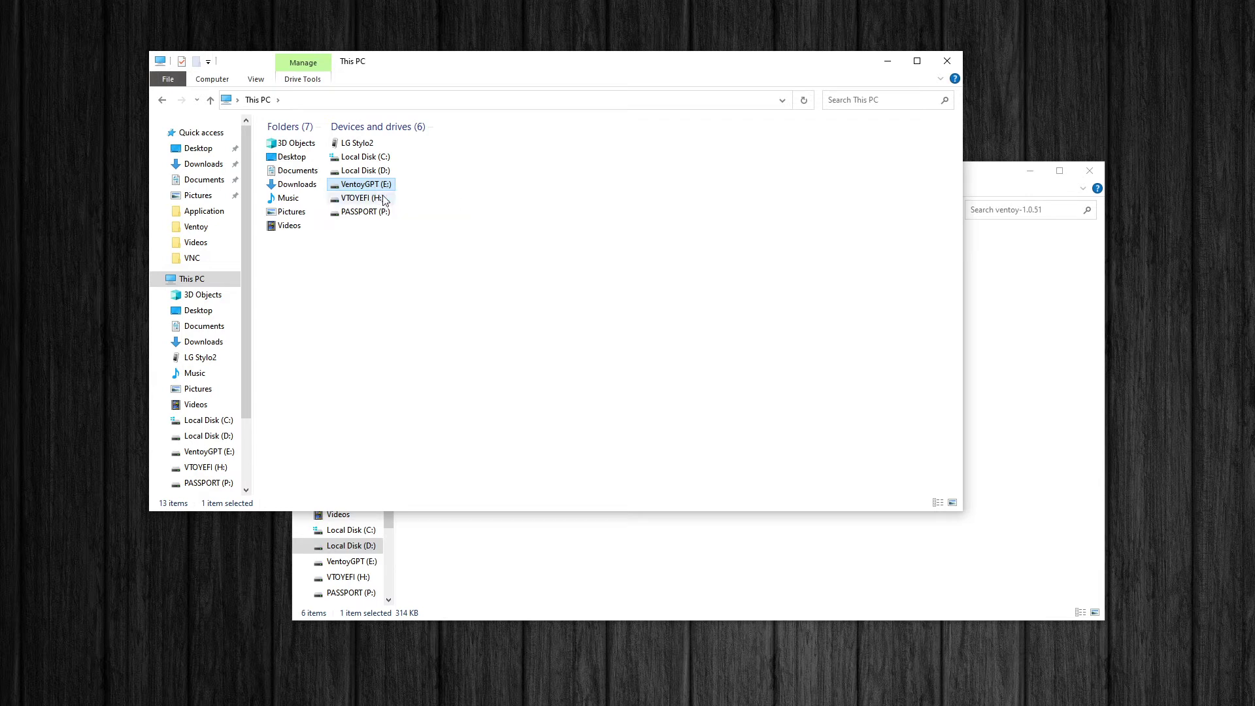
mouse_move(380, 203)
left_click(377, 187)
left_click(390, 184)
left_click(464, 199)
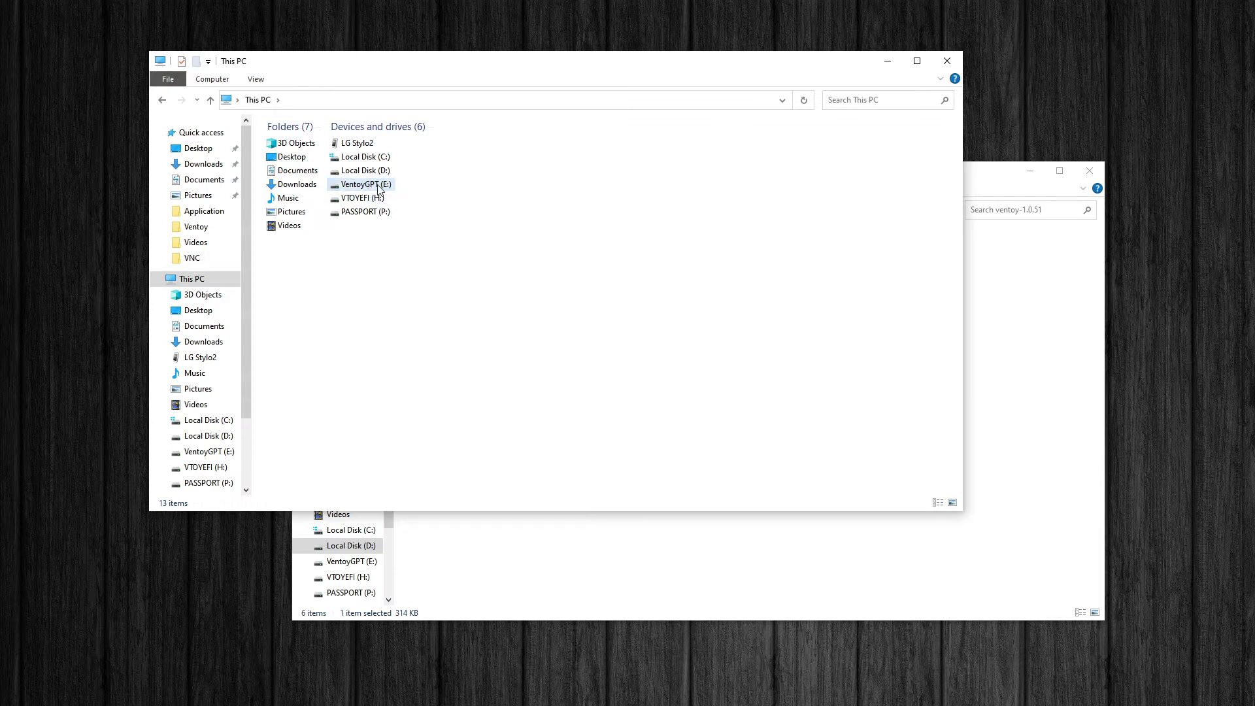
mouse_move(380, 188)
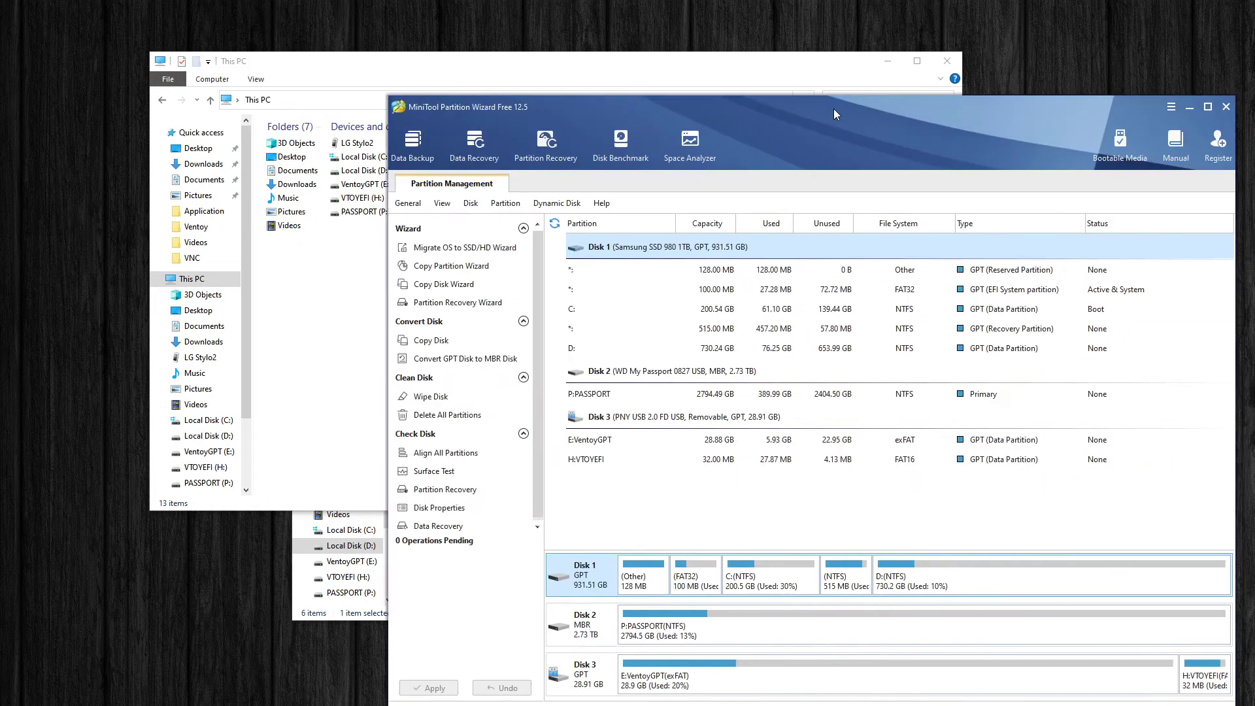
View the H:VTOYEFI partition's actions in Partition Wizard, dismiss them, and drag the tool off screen.
left_click_drag(833, 108, 614, 23)
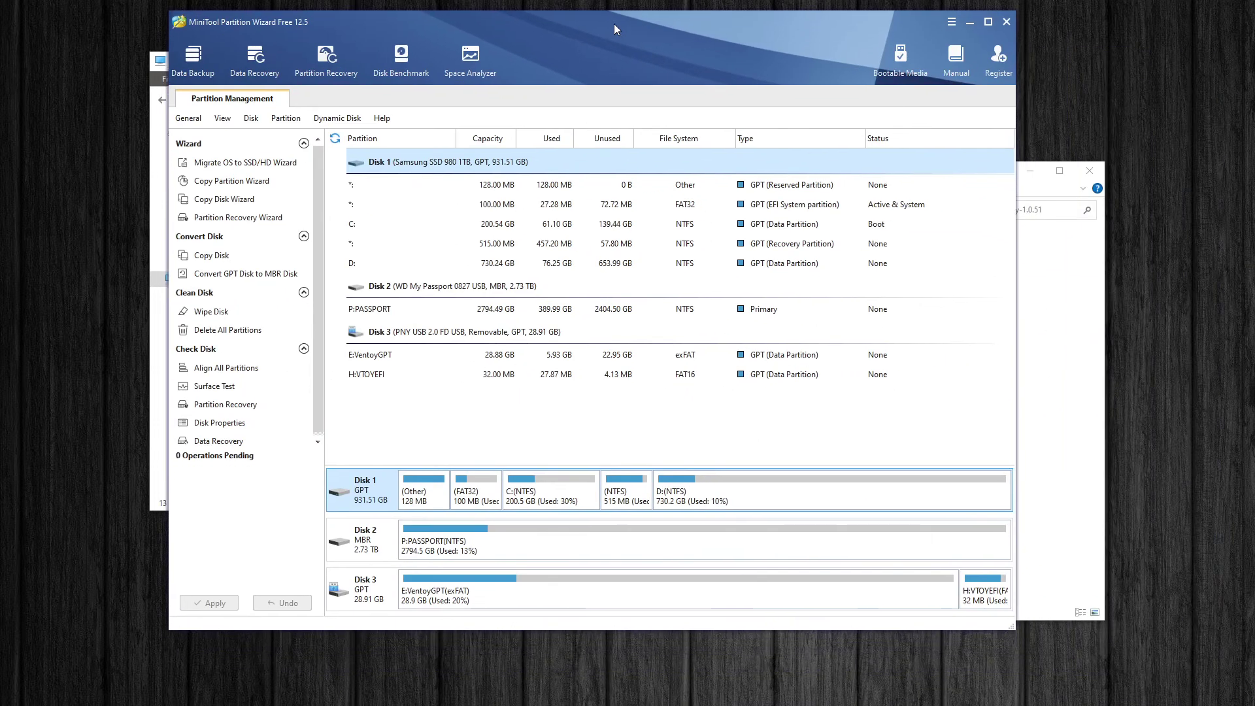
right_click(984, 600)
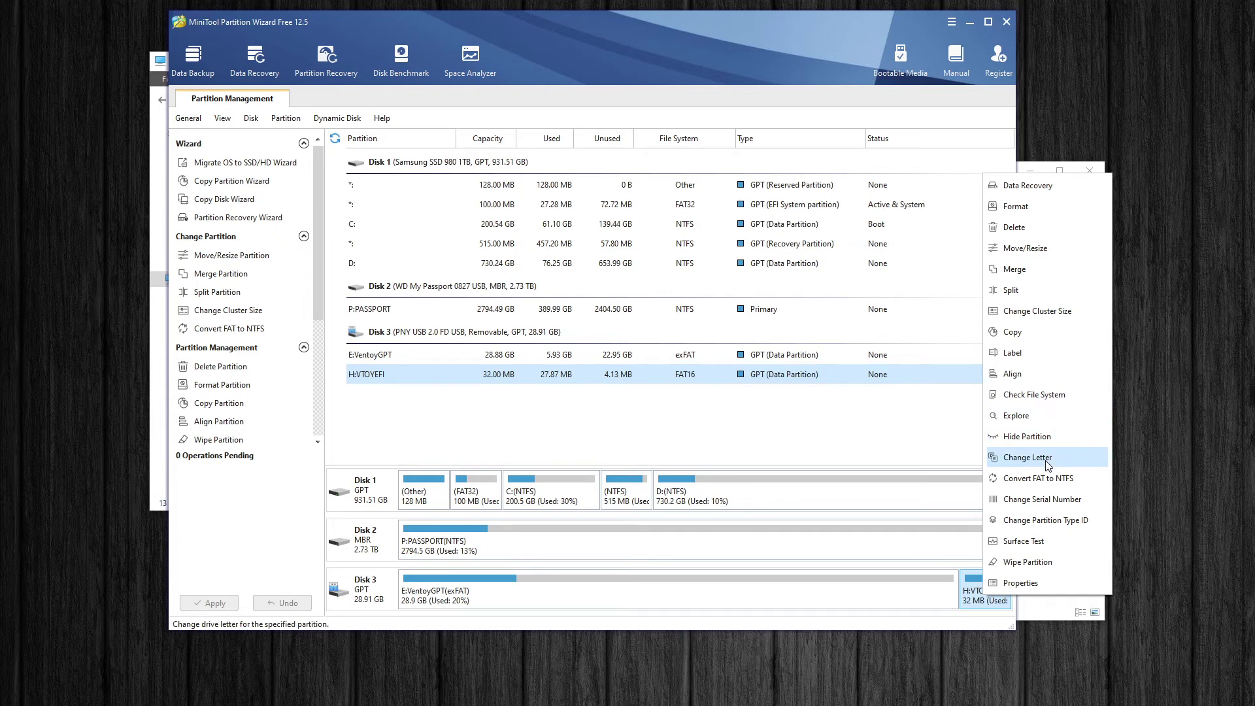
left_click(946, 547)
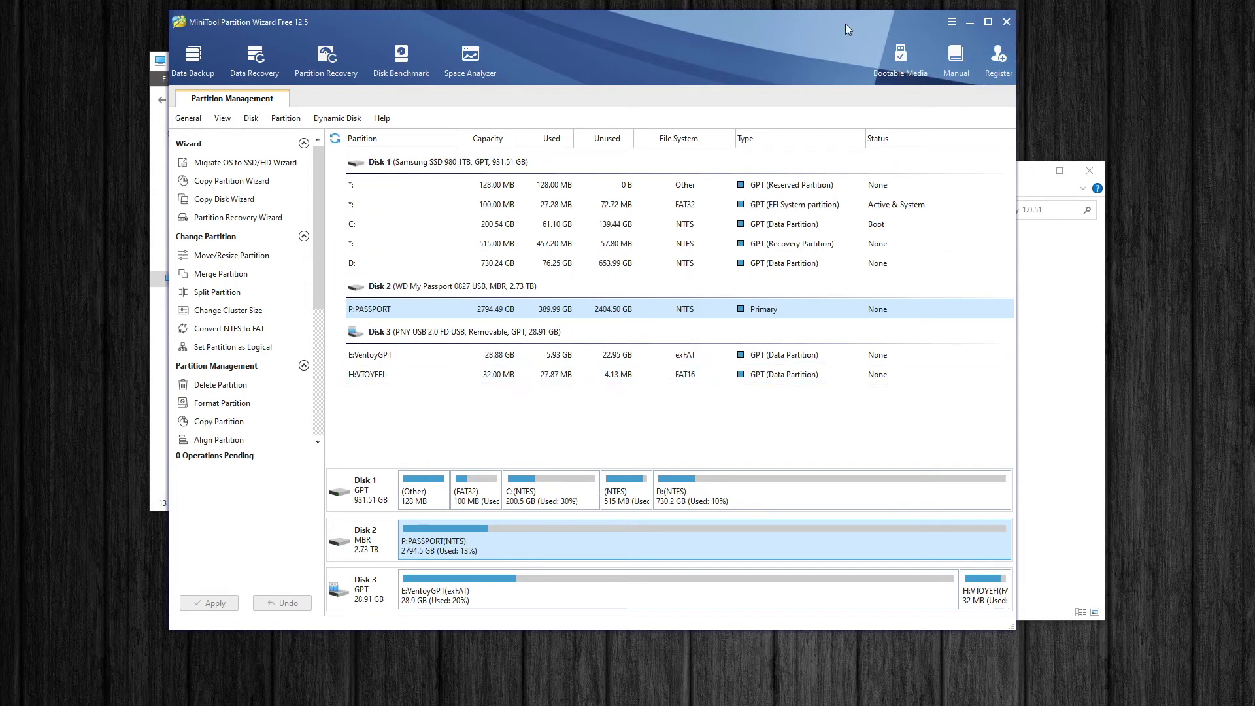
left_click_drag(845, 29, 1254, 28)
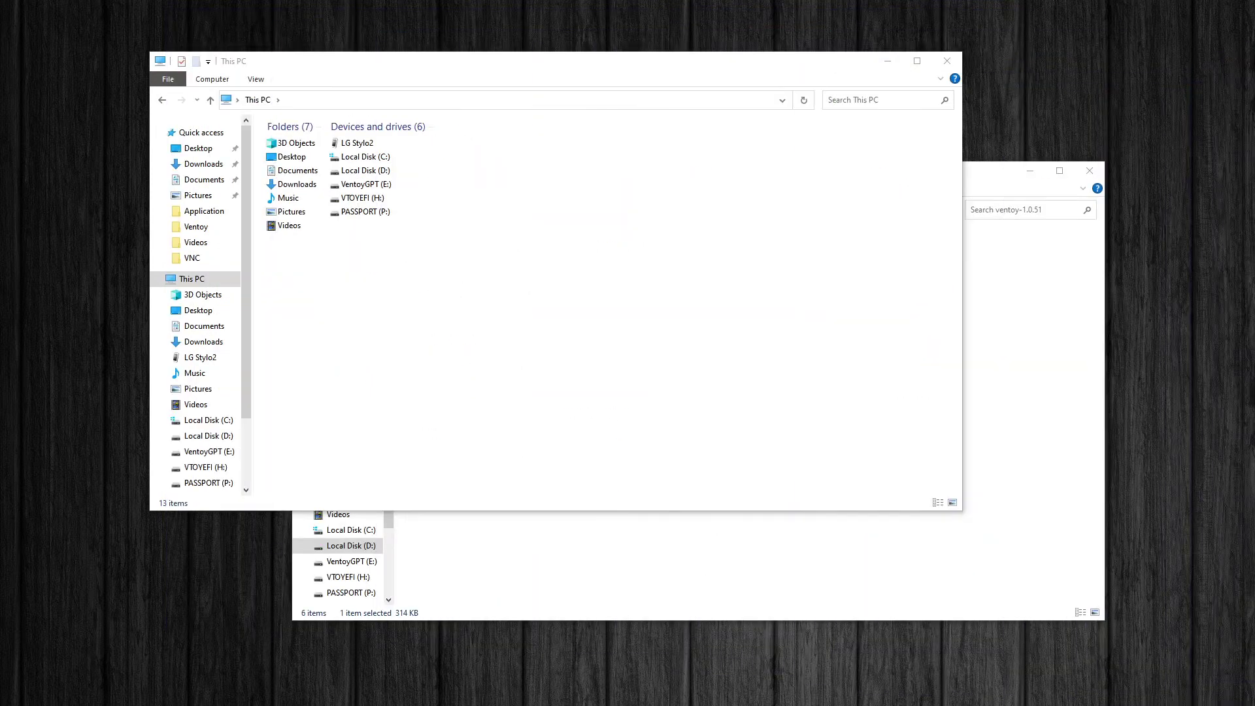
Open VTOYEFI (H:)\grub\themes\ventoy, then return to the VTOYEFI drive root.
double_click(364, 203)
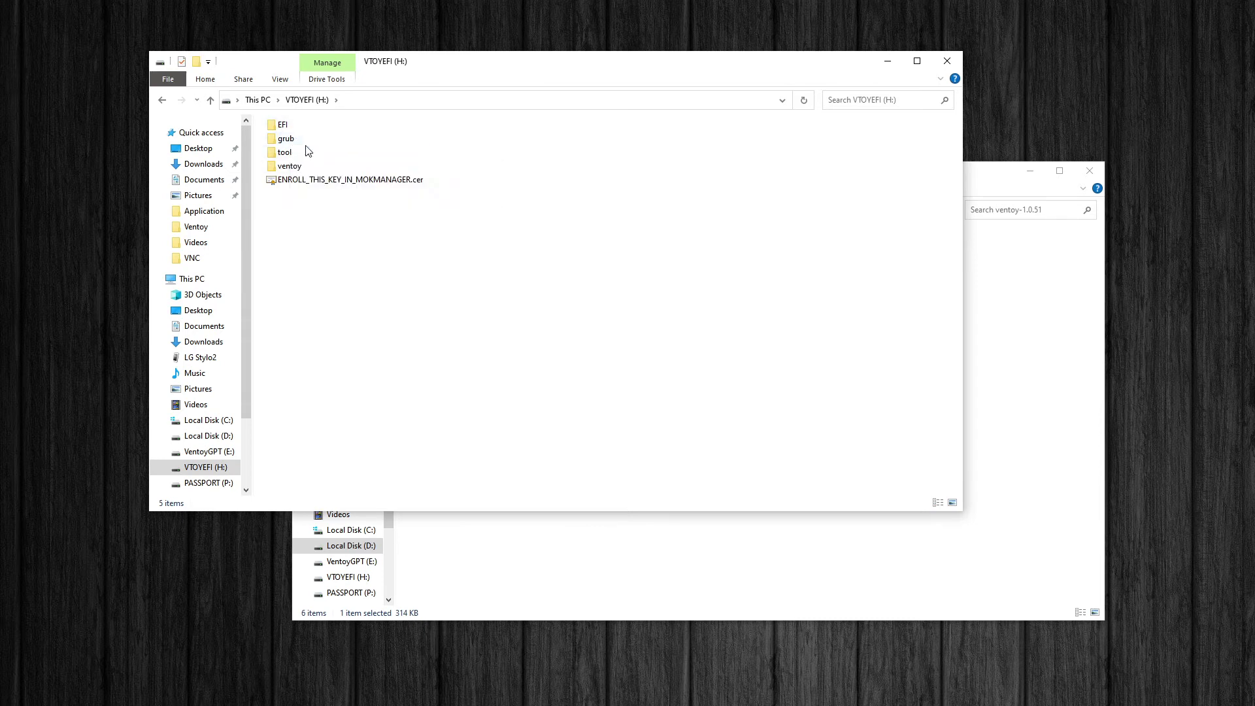
double_click(295, 142)
double_click(293, 194)
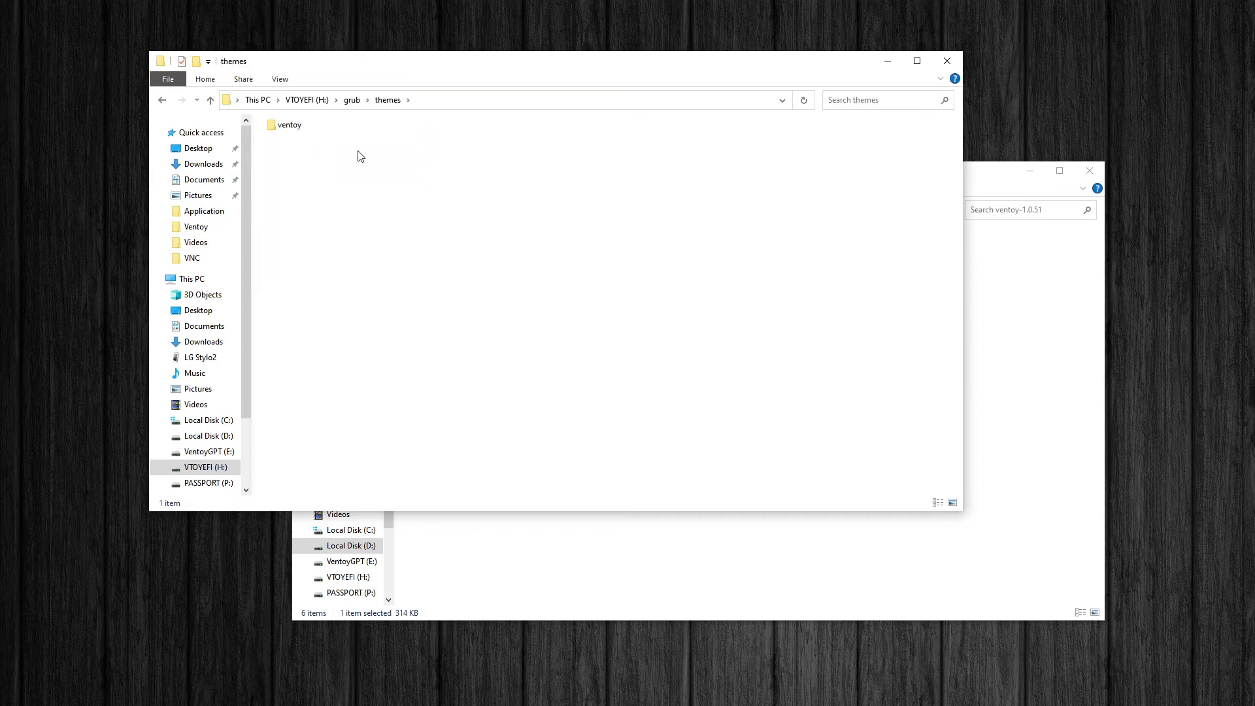
double_click(290, 127)
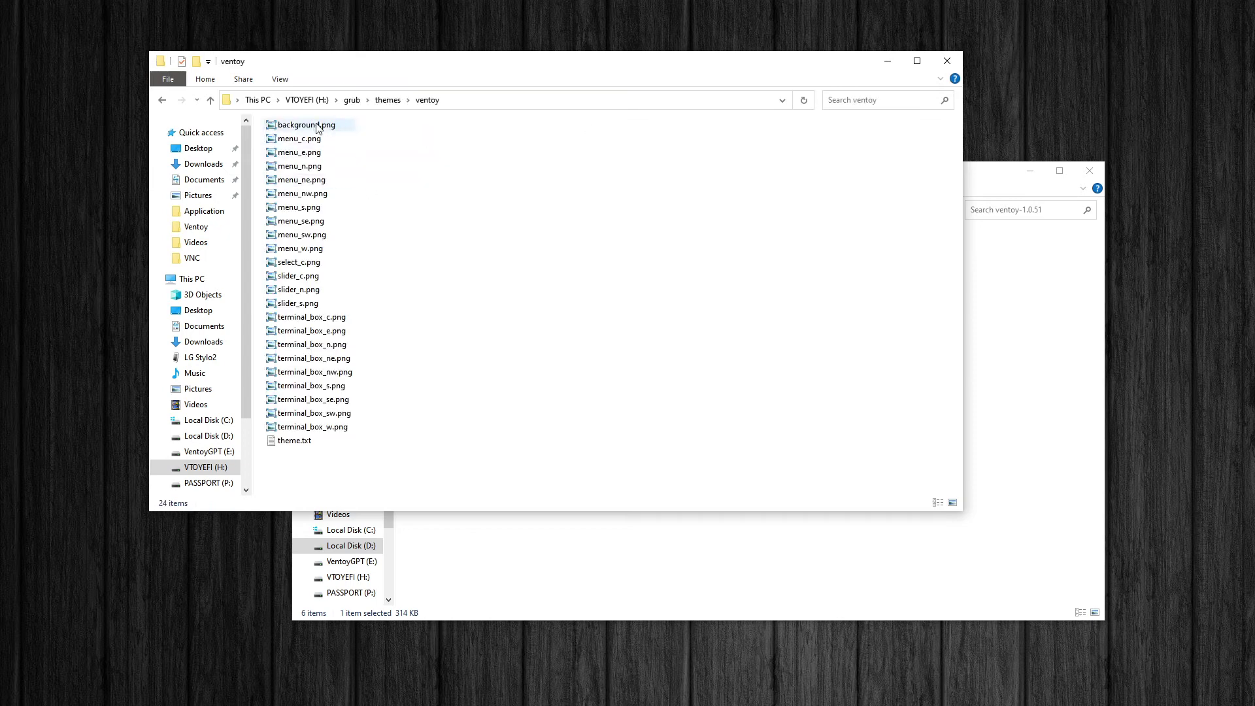
left_click(315, 105)
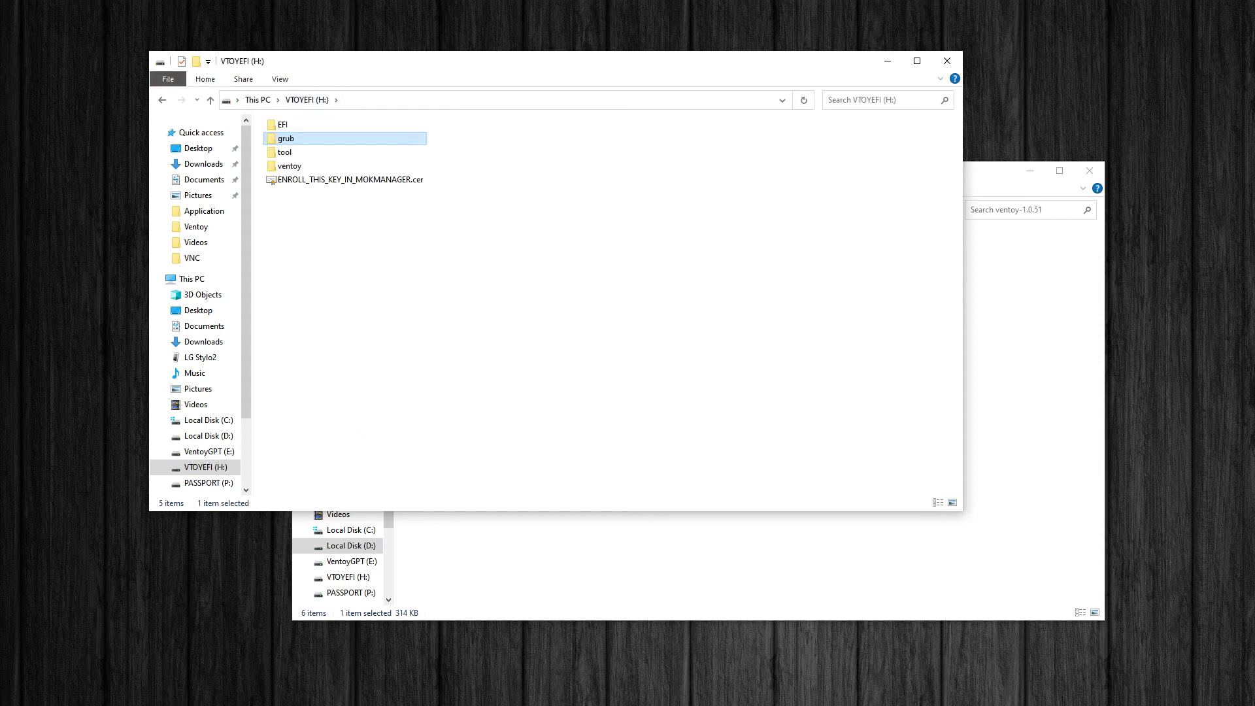
Close the separate ventoy-1.0.51 folder window.
key("alt+Tab")
left_click_drag(735, 179, 1254, 153)
key("alt+F4")
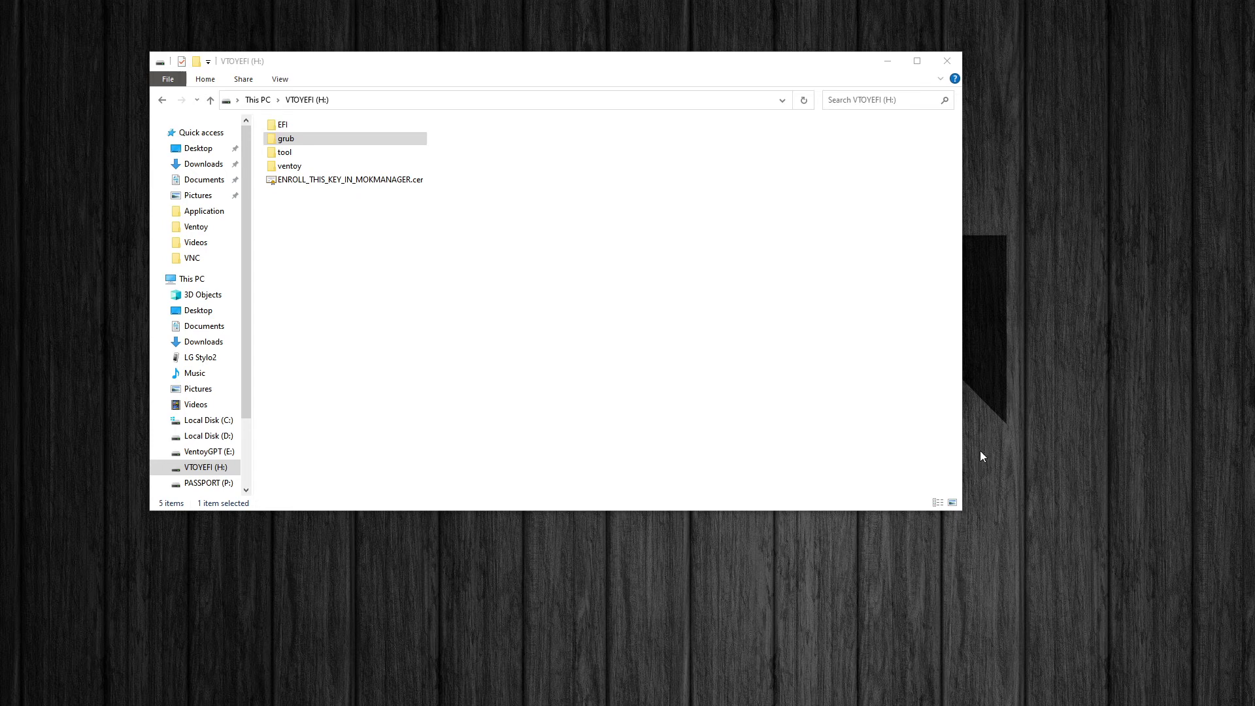
Close the duplicate VTOYEFI (H:) window and open the grub folder in the remaining one.
key("alt+Tab")
key("alt+Tab")
left_click_drag(932, 205, 783, 204)
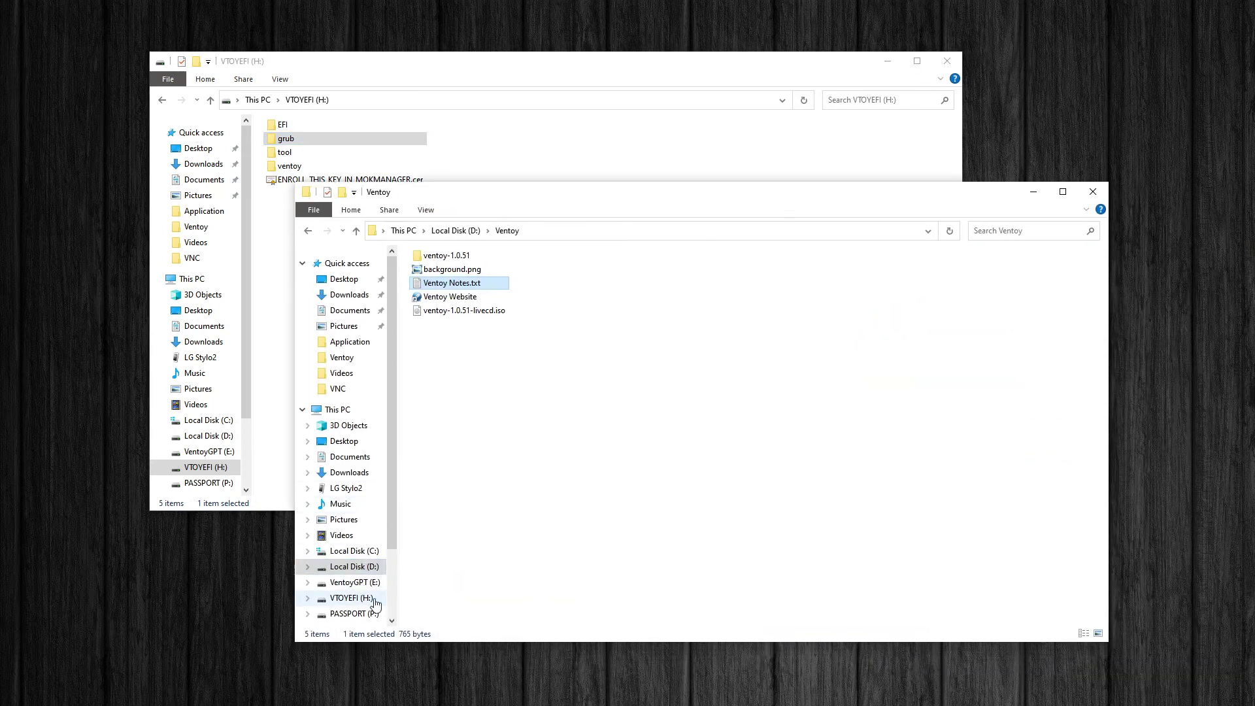
left_click(375, 600)
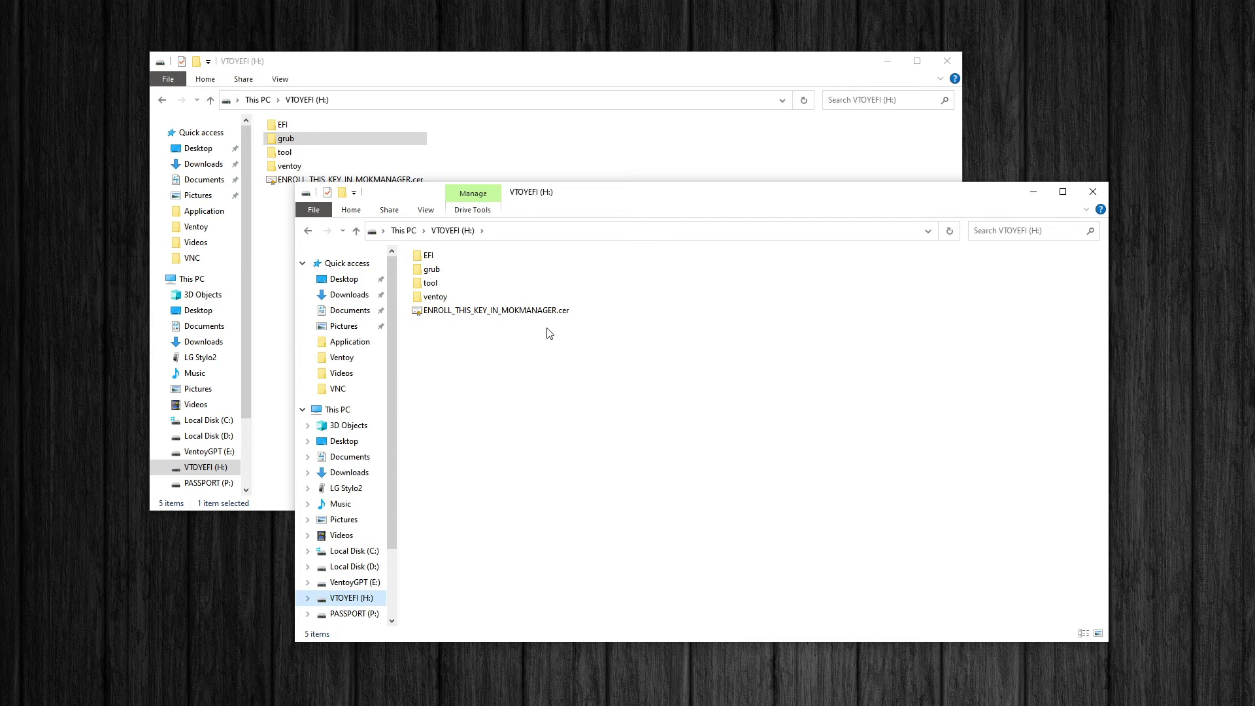
left_click(1104, 199)
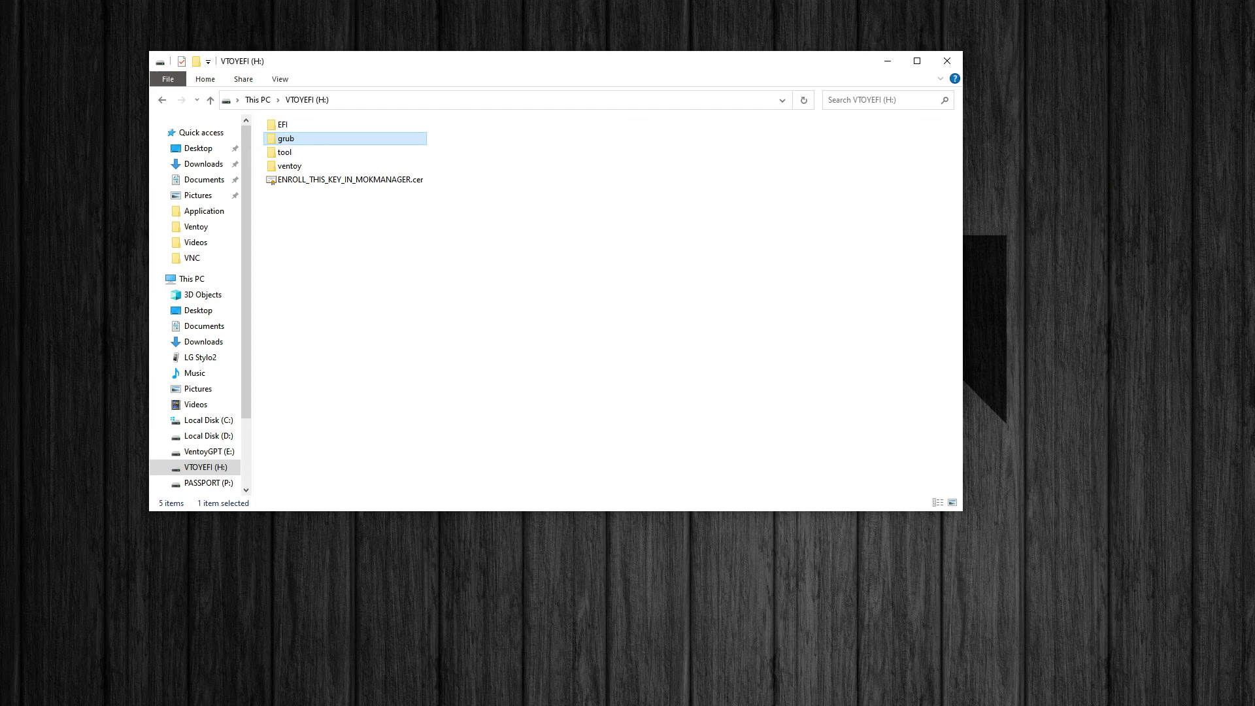
double_click(289, 139)
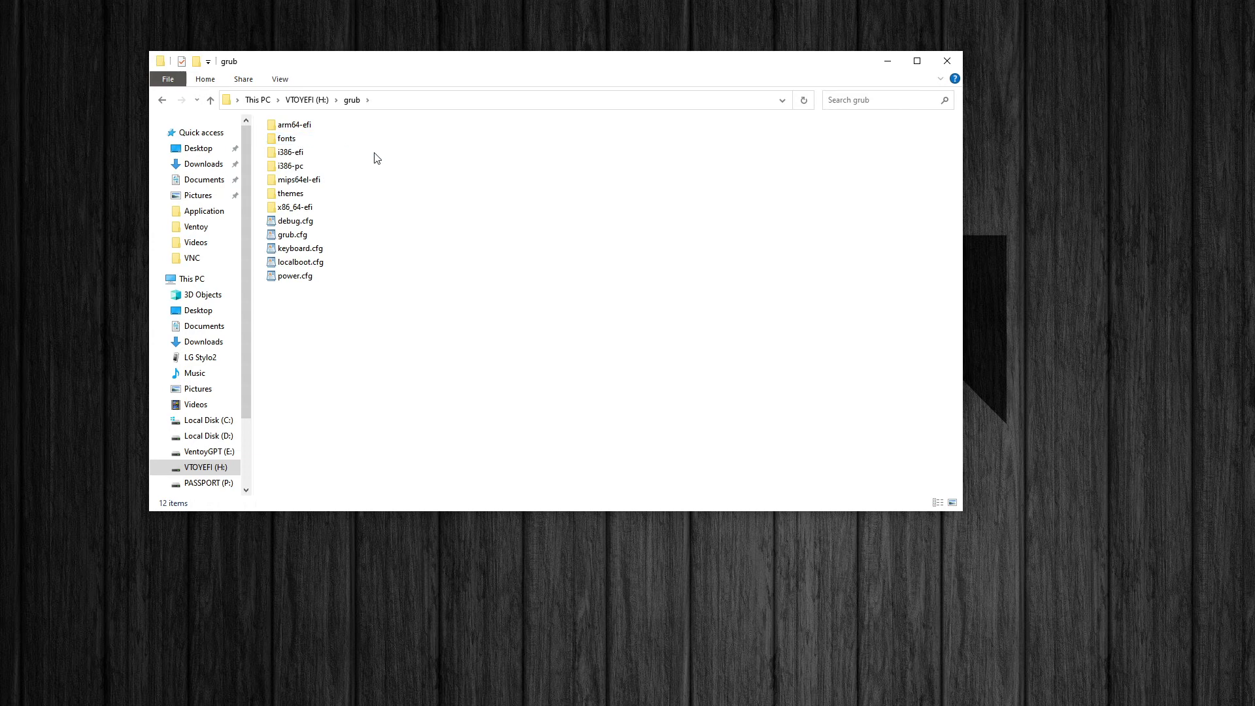
Open grub.cfg in WordPad and scroll through functions such as get_os_type and locate_wim.
double_click(304, 236)
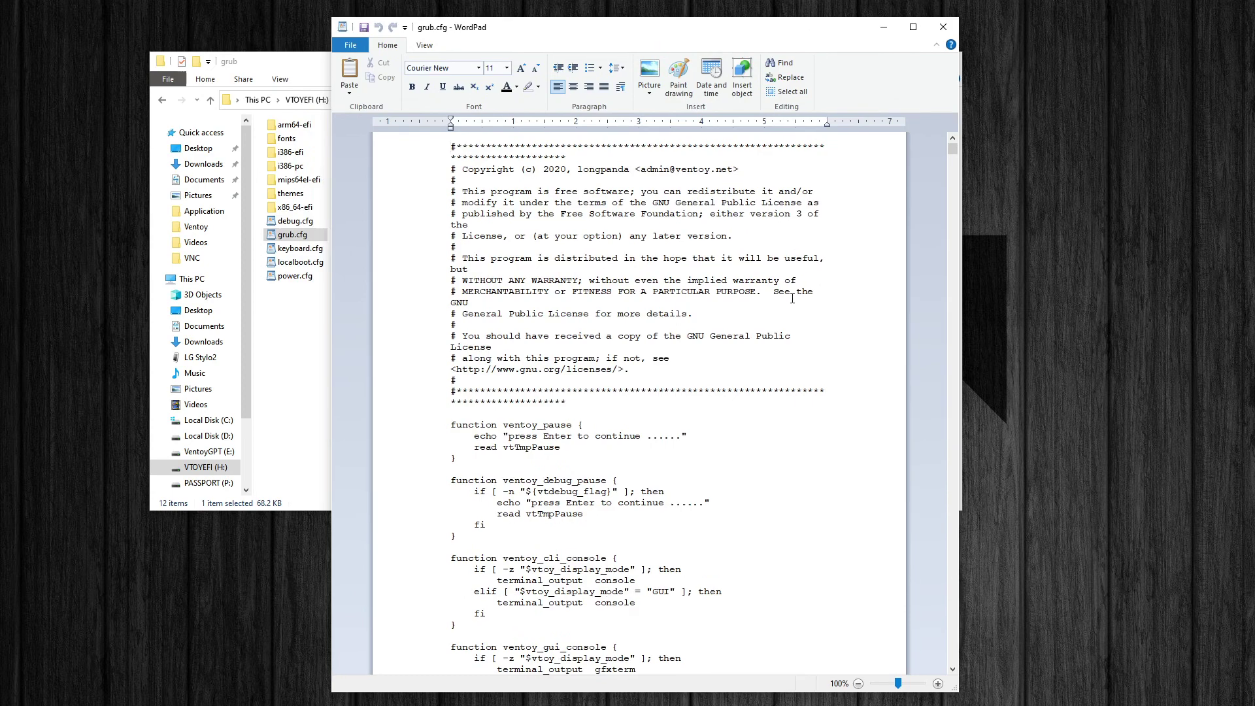
scroll(792, 298, "down", 20)
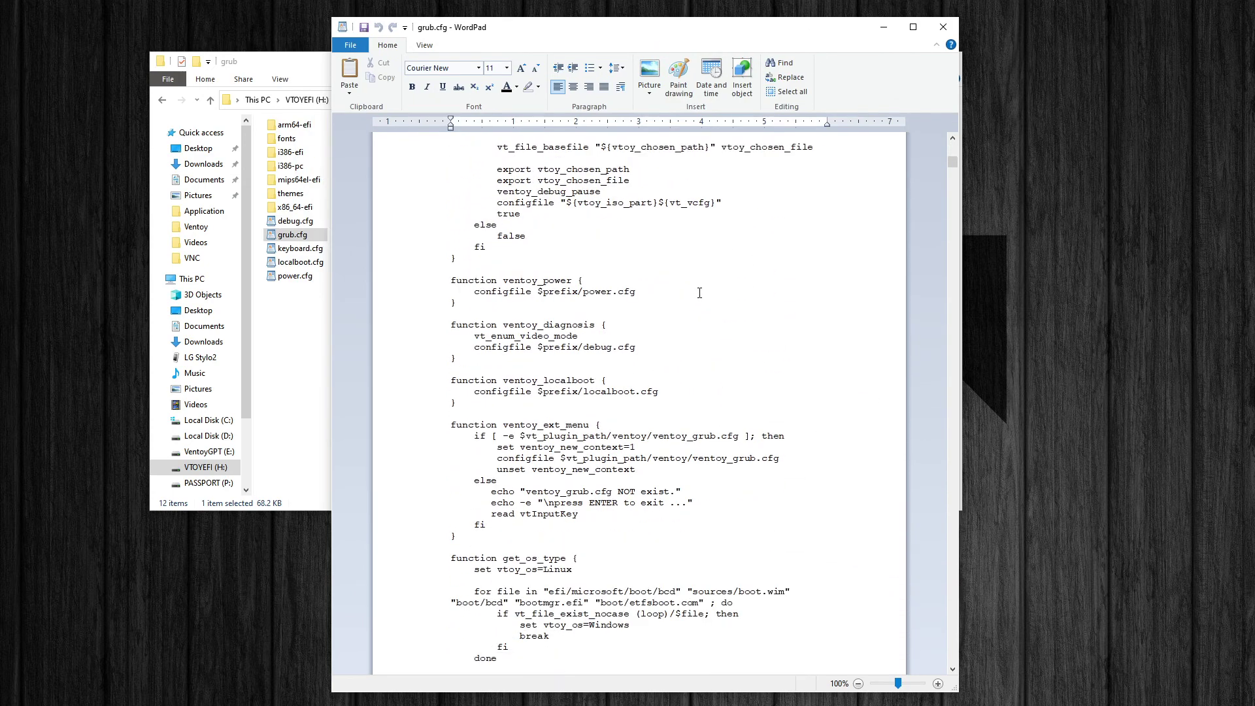
scroll(700, 293, "down", 5)
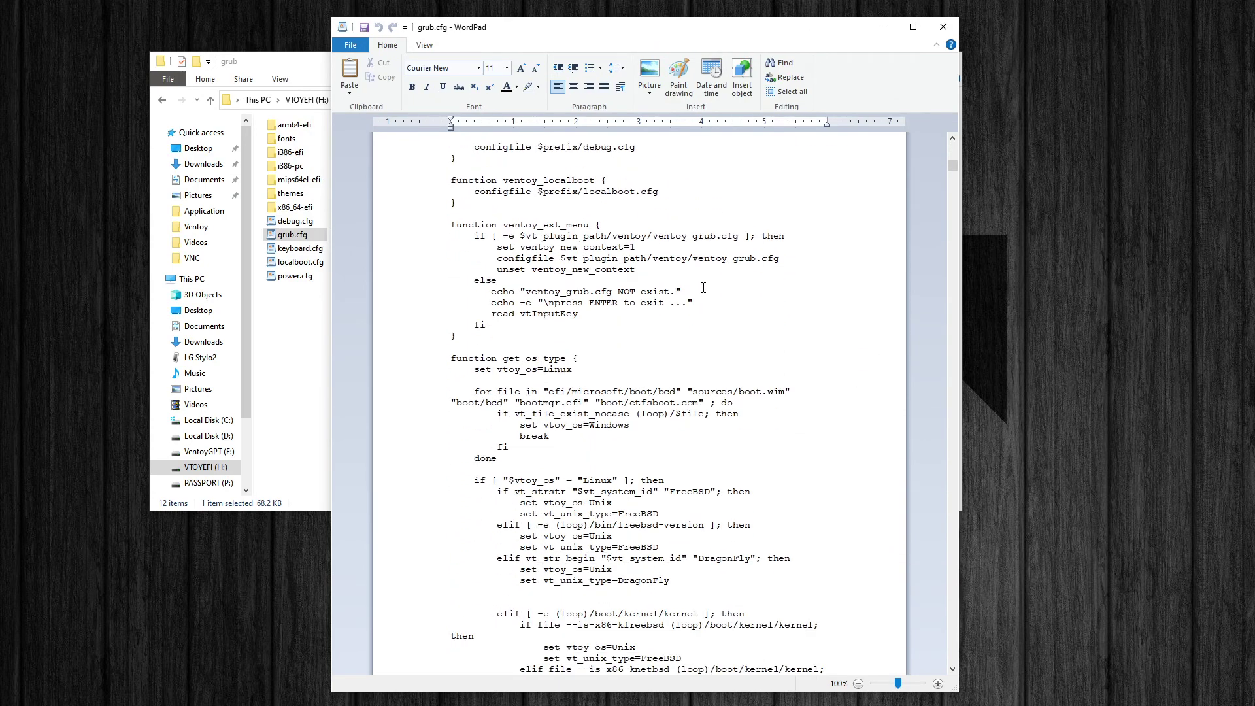
scroll(704, 288, "down", 8)
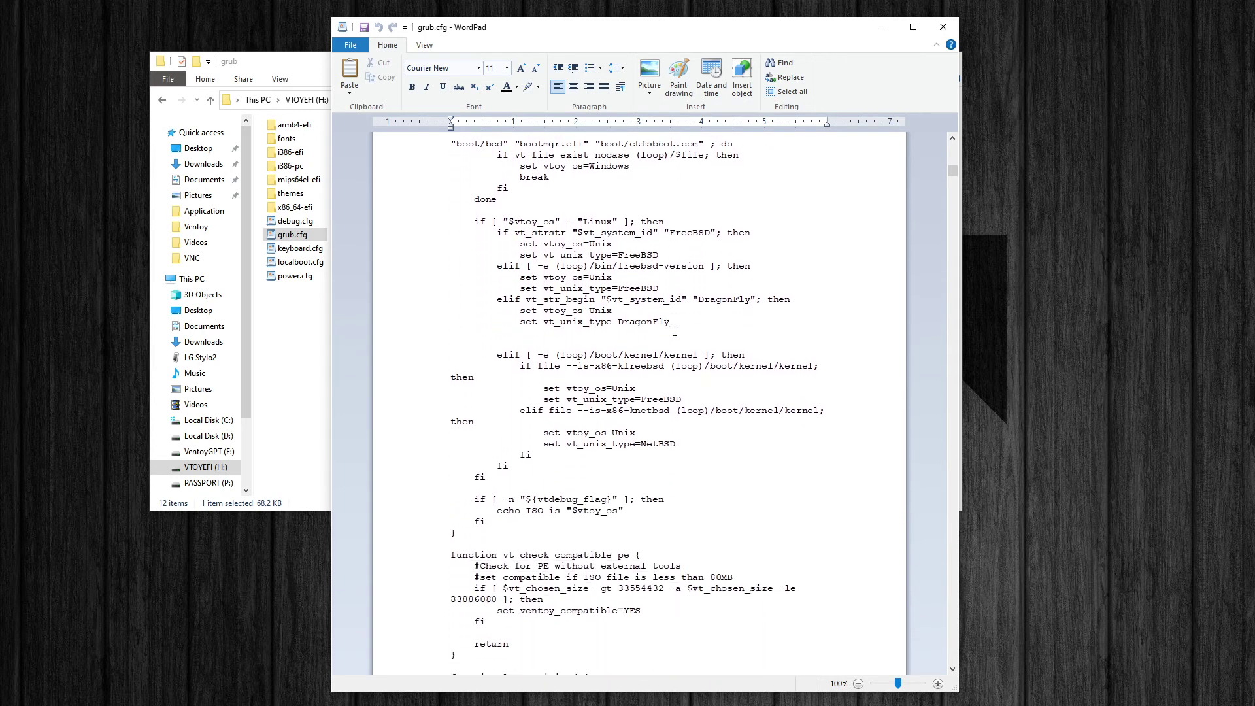
scroll(675, 330, "down", 6)
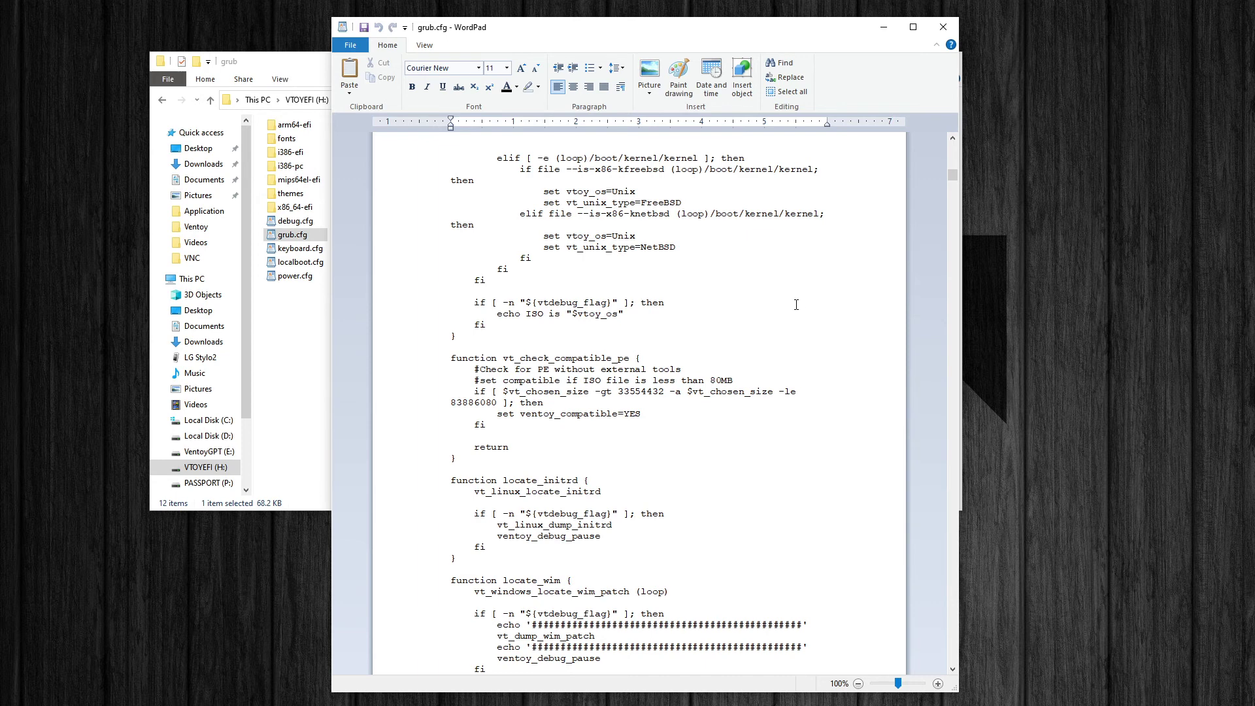
Search grub.cfg for 'menu_mode' to locate VTOY_DEFAULT_MENU_MODE=0 (0 List, 1 TreeView).
key("ctrl+f")
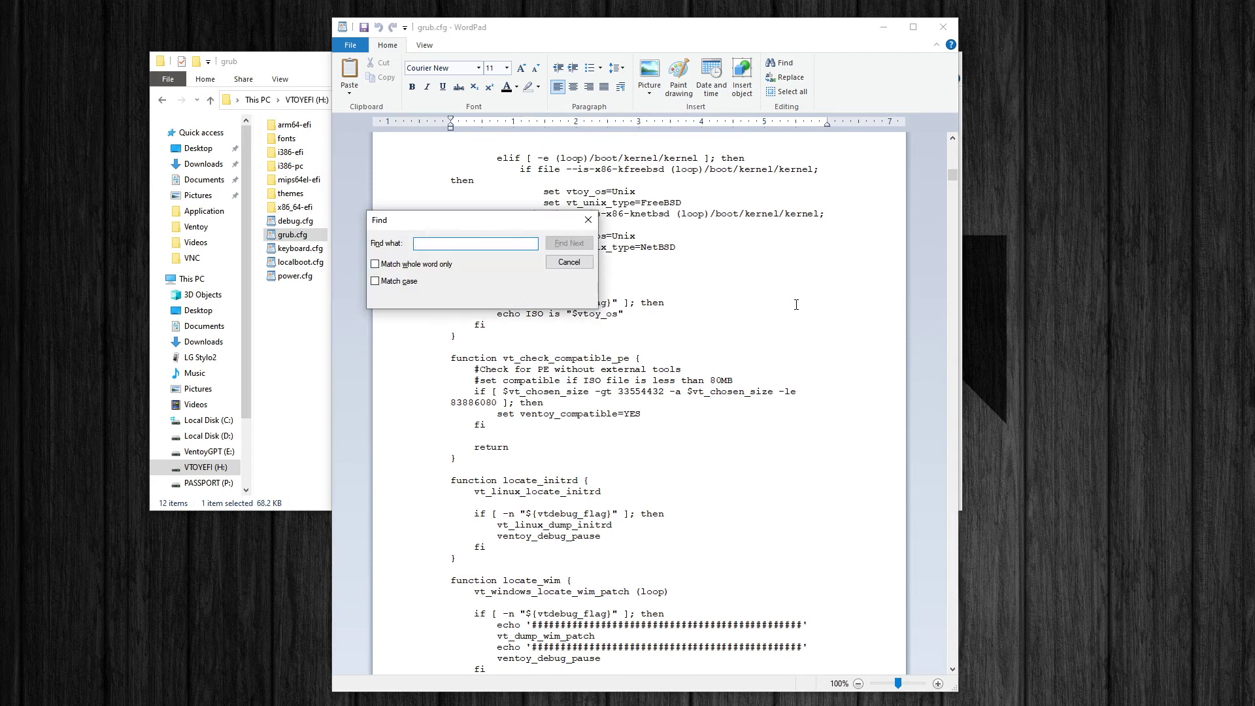
type("menu_mode")
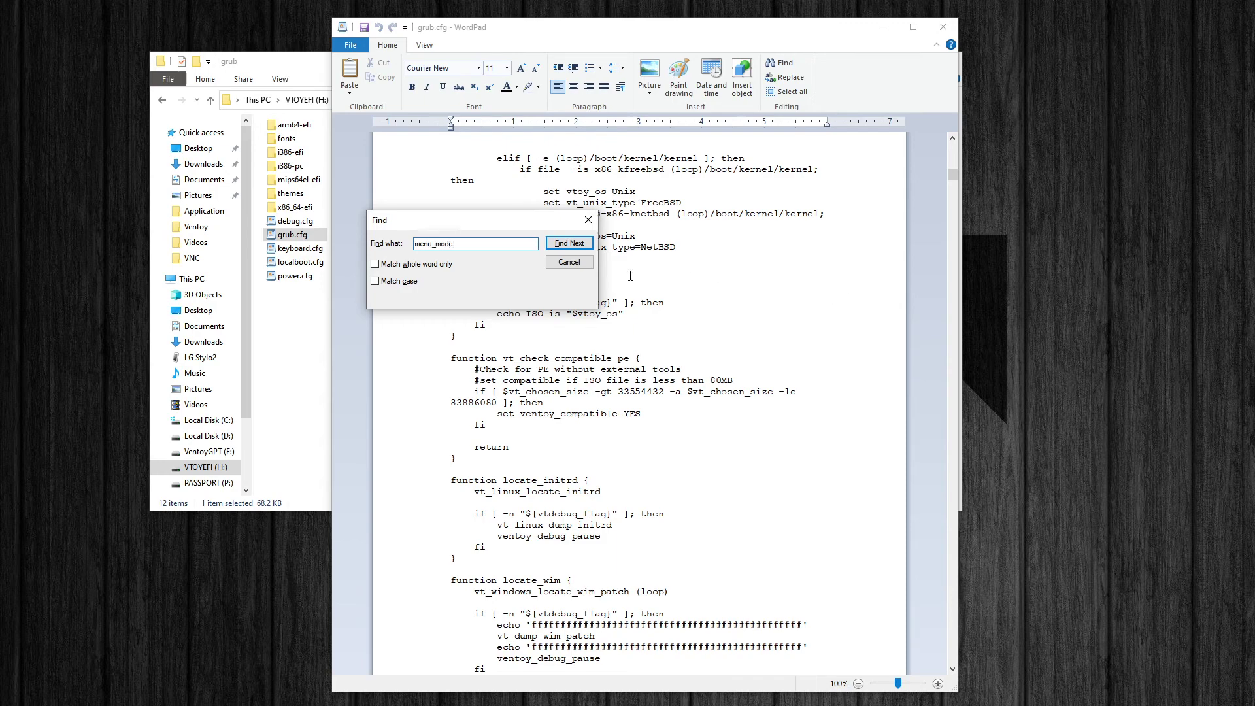
left_click(569, 244)
scroll(509, 580, "down", 3)
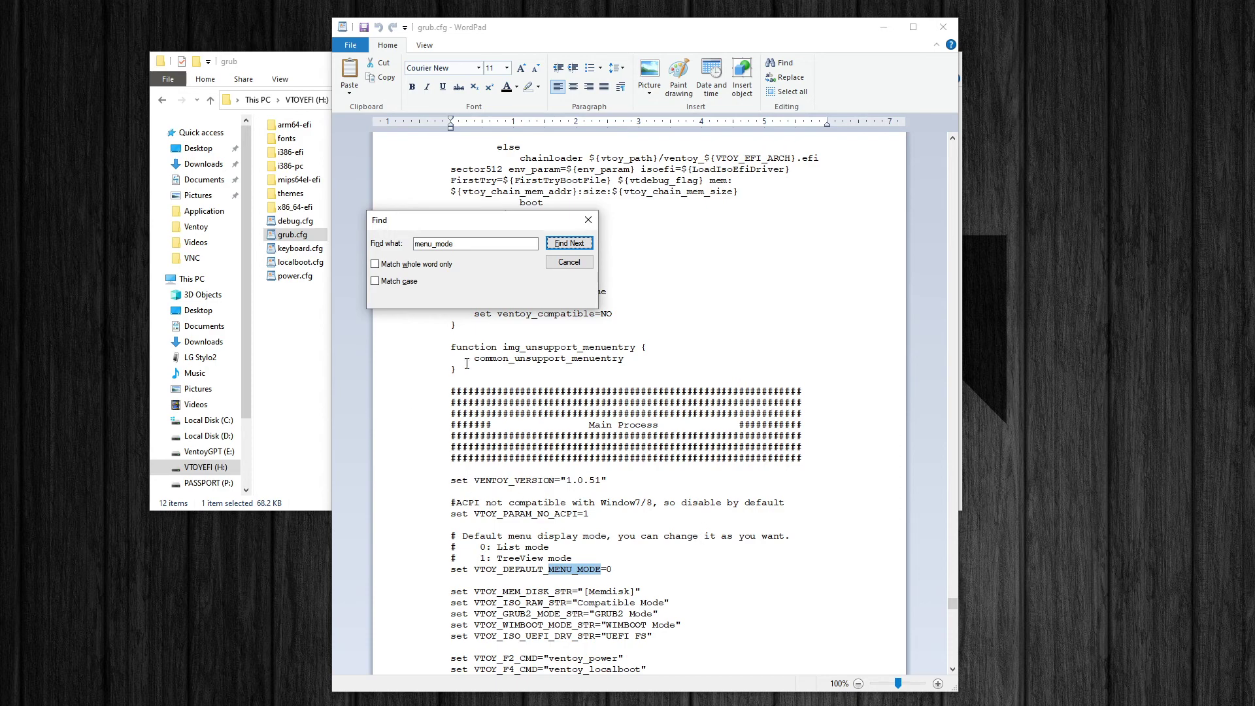
left_click(589, 219)
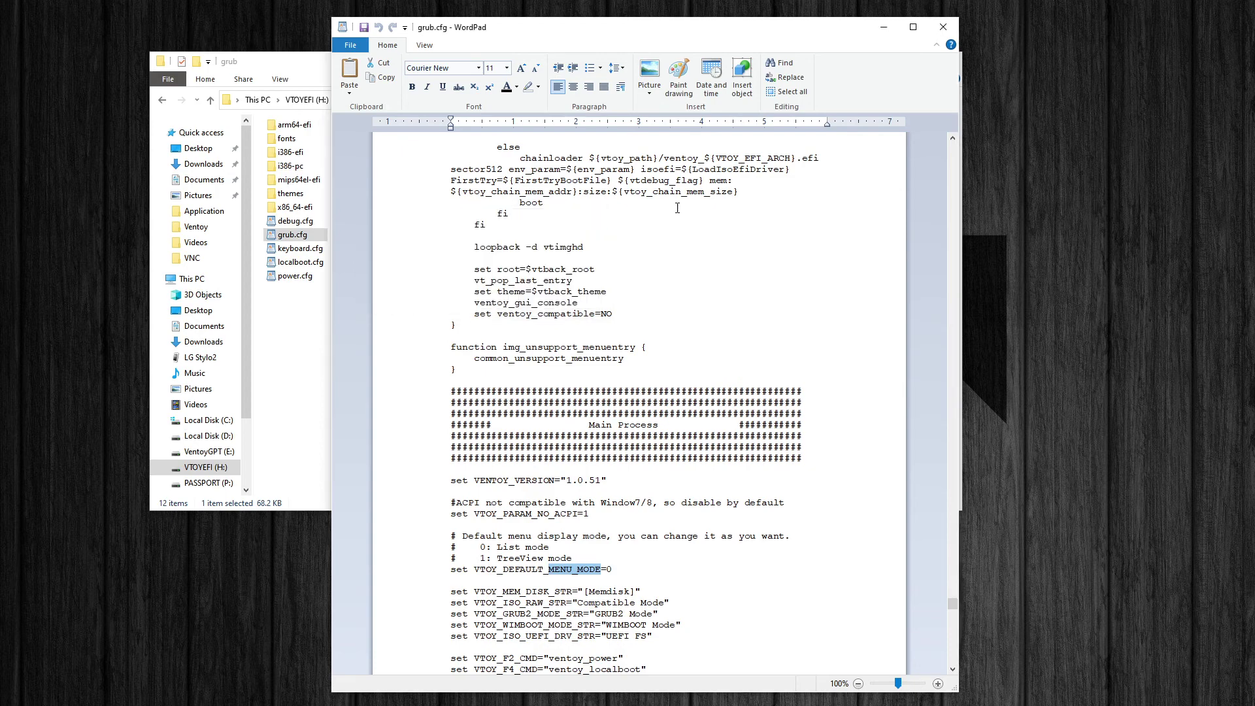
Close grub.cfg in WordPad and return File Explorer to the VTOYEFI (H:) root with nothing selected.
left_click(954, 30)
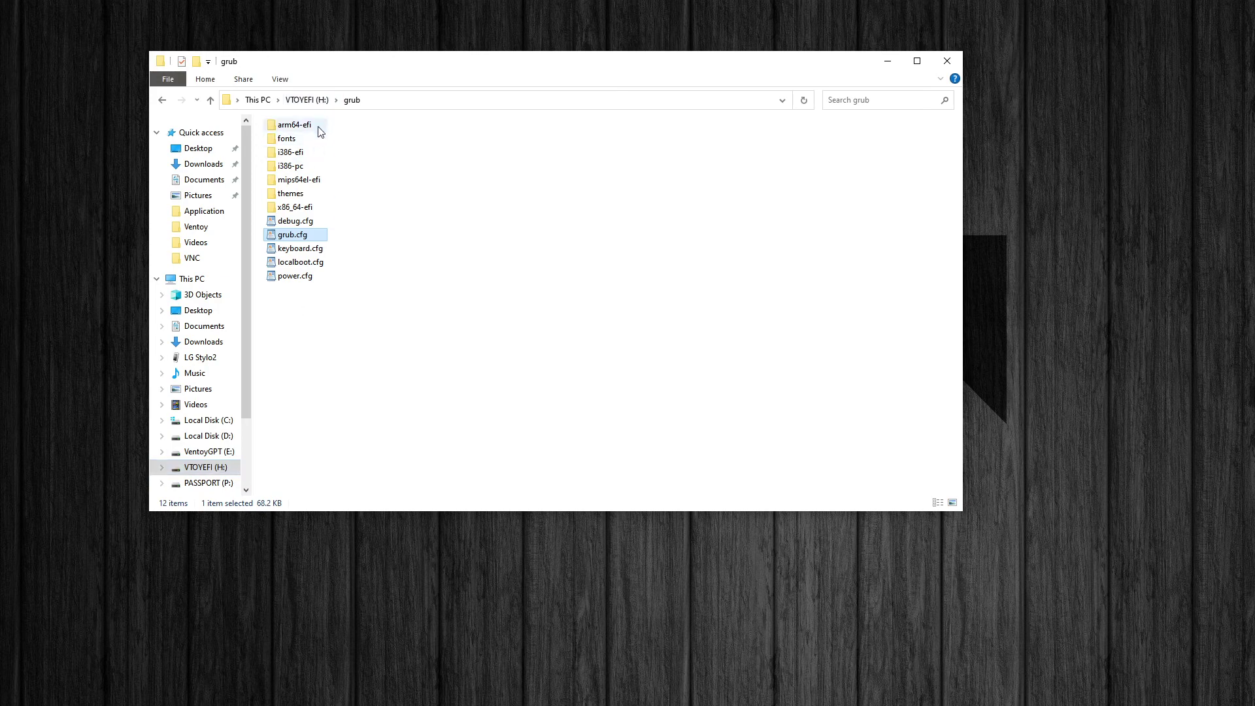
left_click(322, 103)
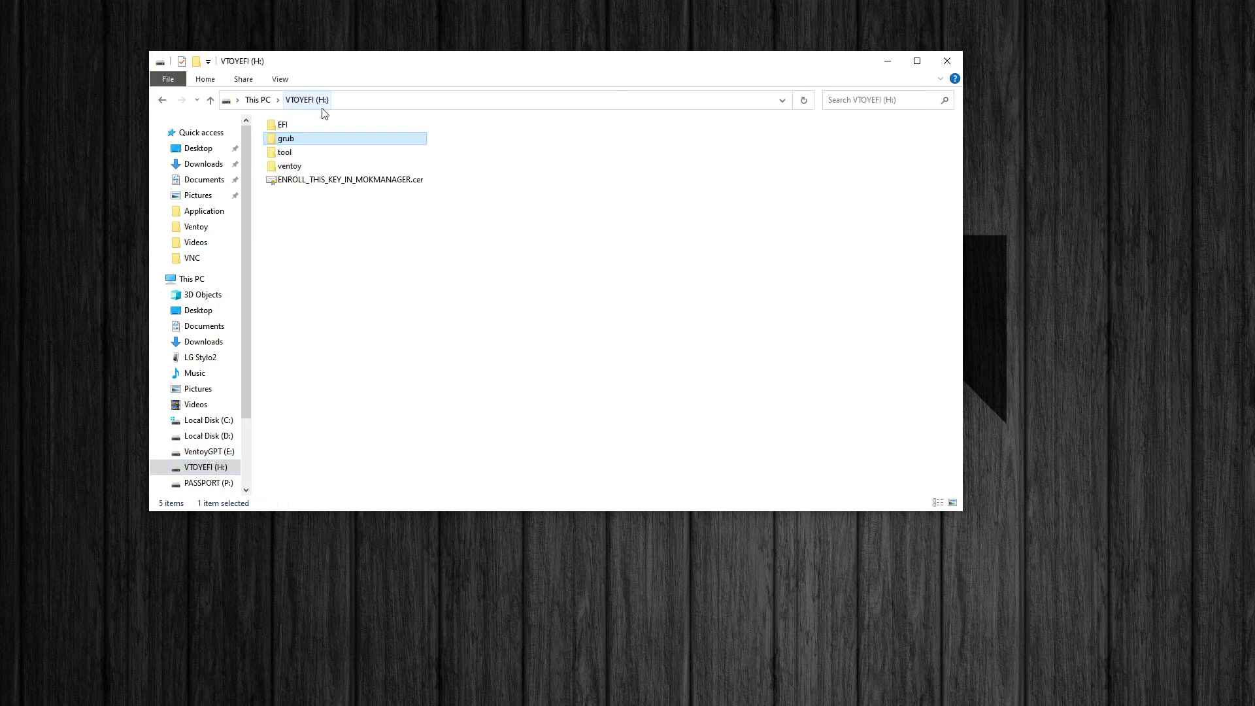
left_click(463, 232)
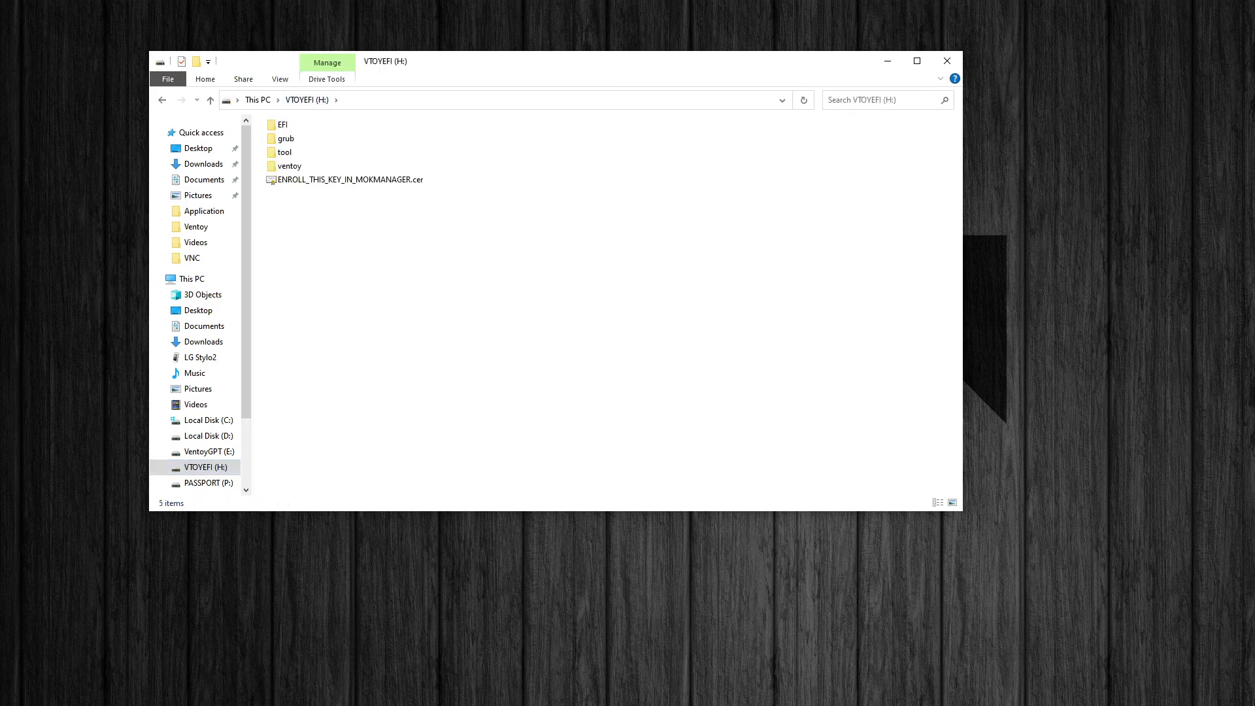
key("alt+F4")
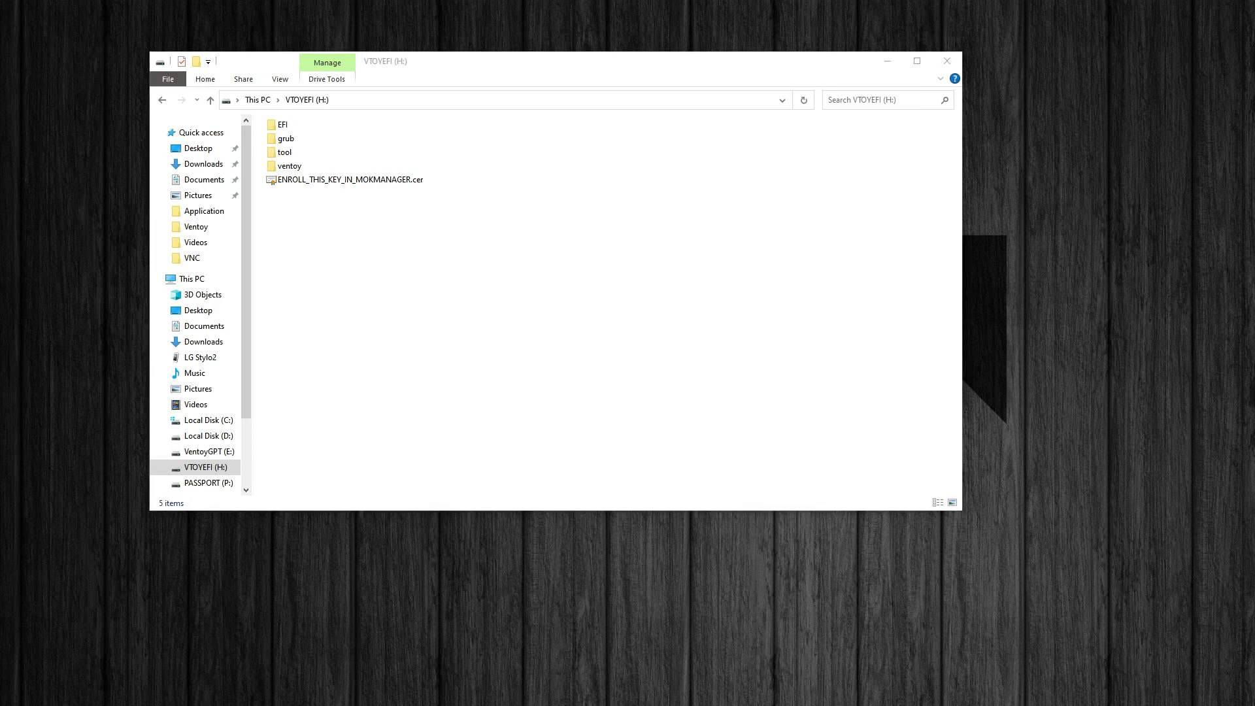
Move Ventoy2Disk to the right and confirm Secure Boot Support is ticked under Option.
left_click_drag(645, 255, 850, 208)
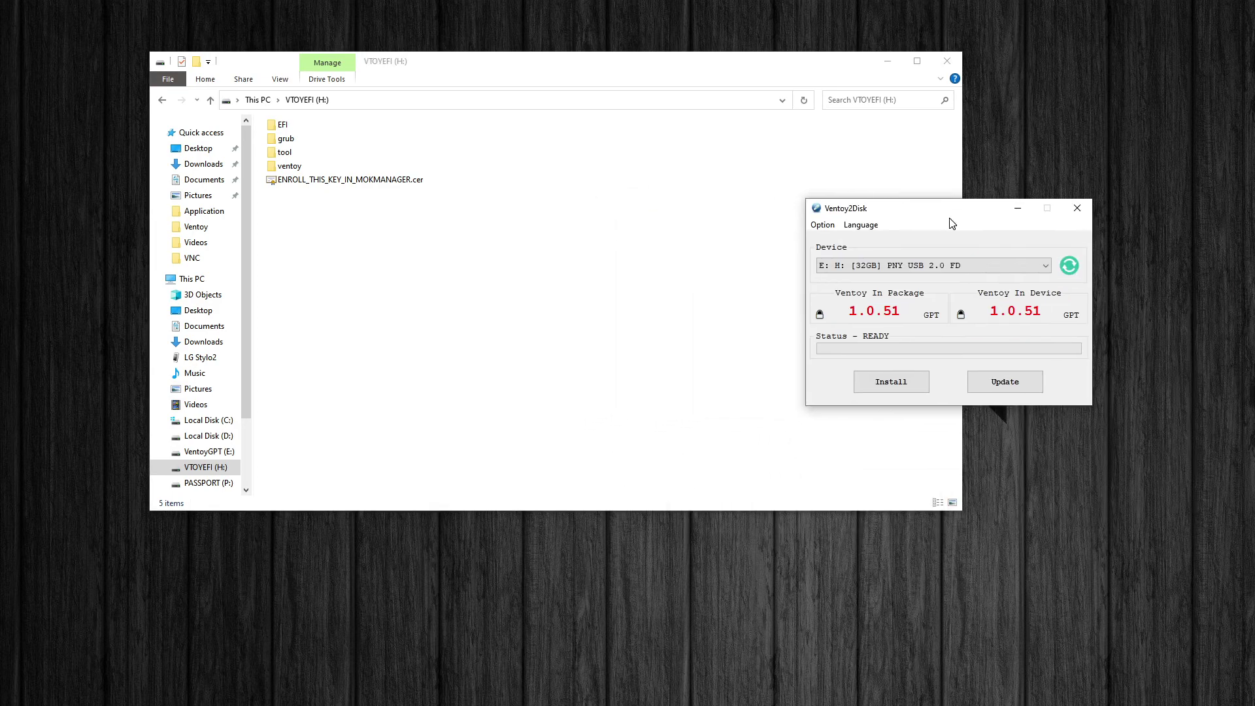
left_click(826, 226)
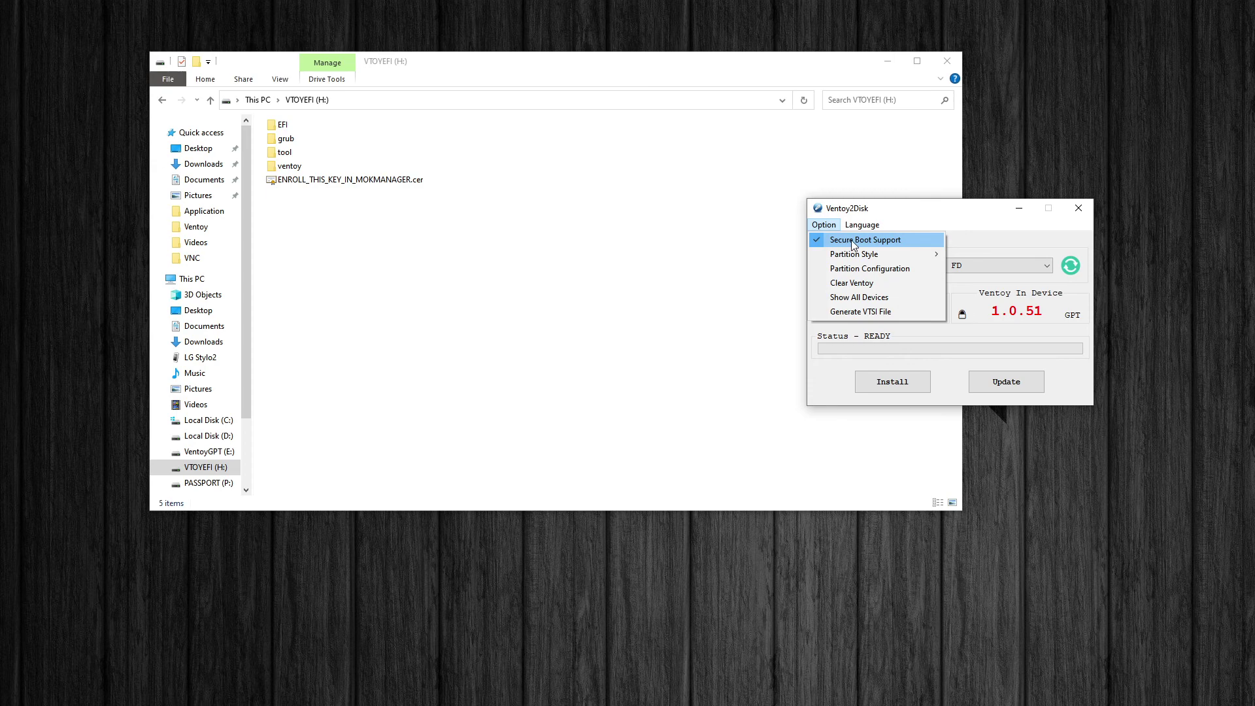
left_click(711, 66)
Select ENROLL_THIS_KEY_IN_MOKMANAGER.cer, then bring Ventoy2Disk forward to show Secure Boot Support again.
left_click(370, 186)
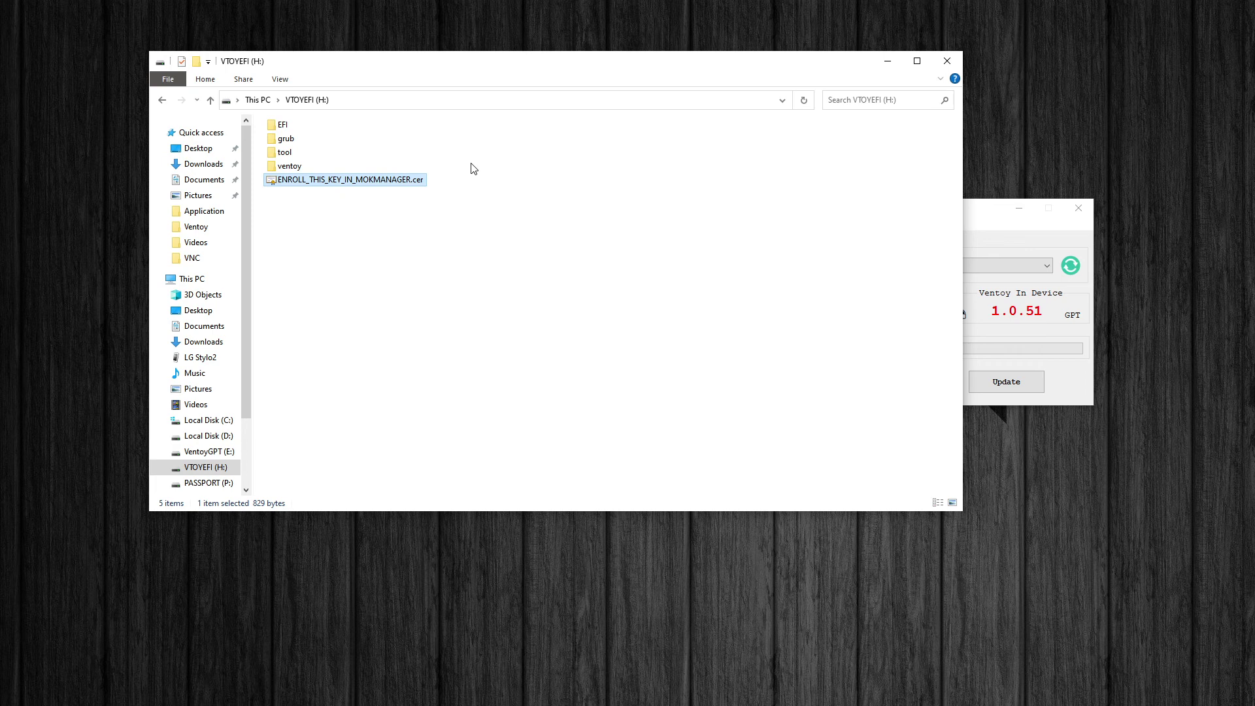
left_click(971, 217)
left_click(825, 226)
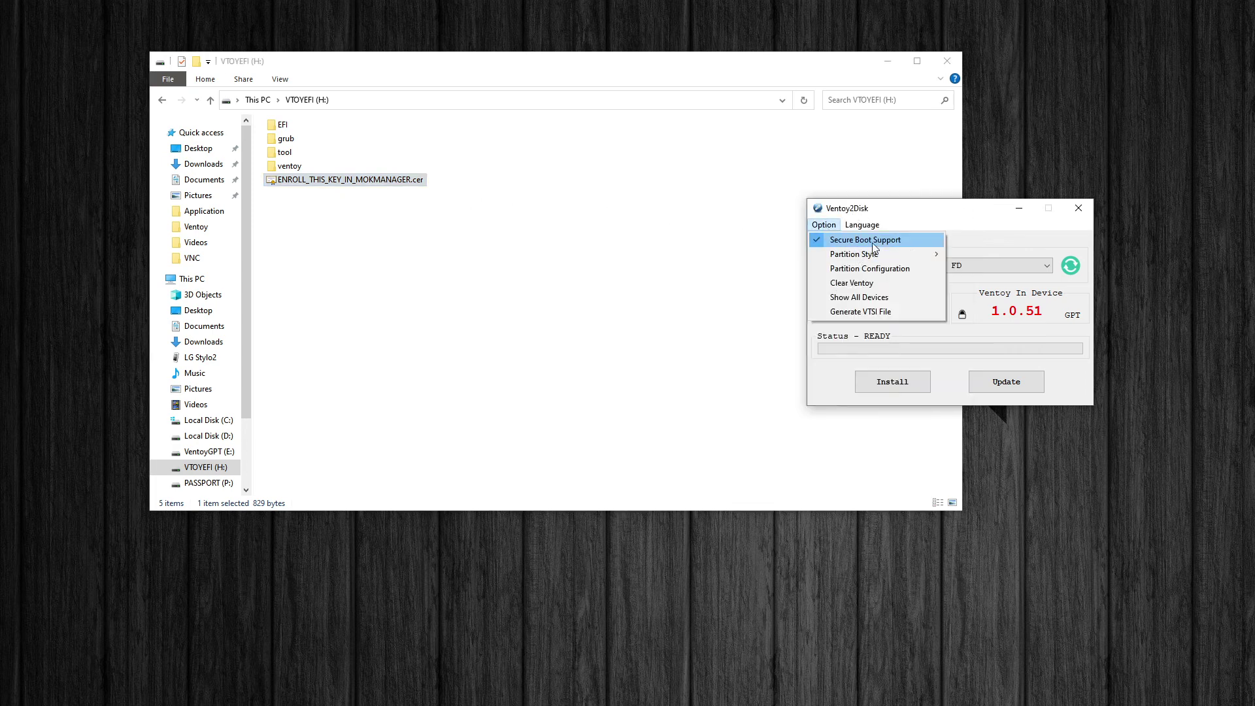
left_click(611, 221)
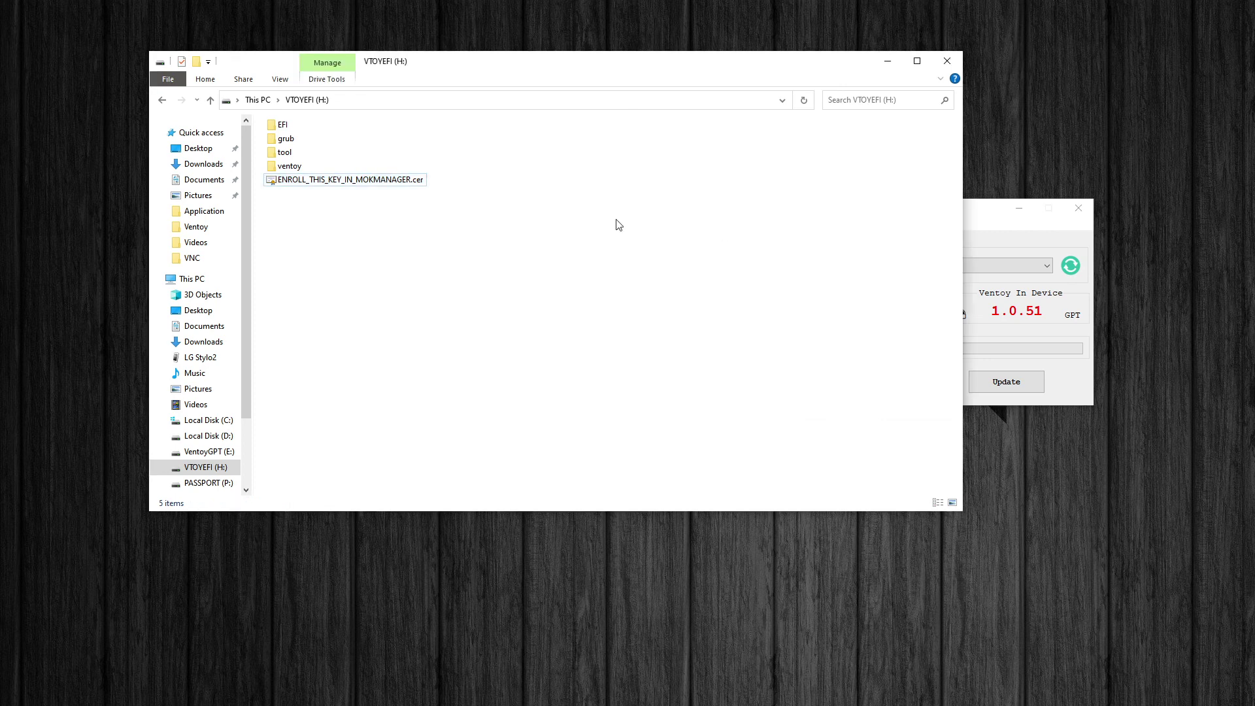